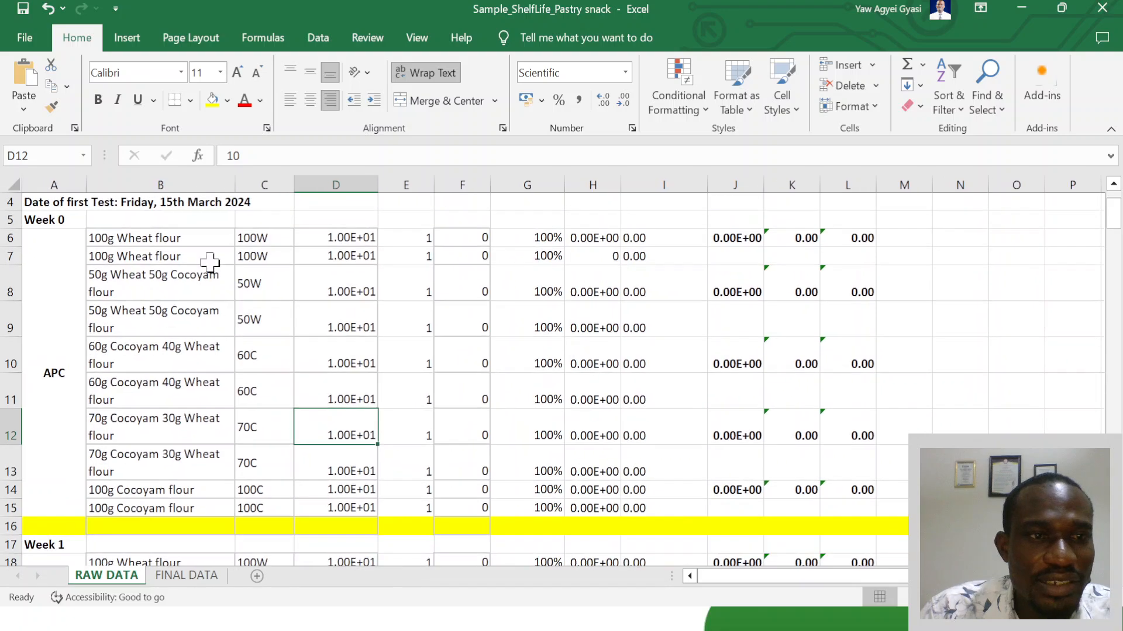
- Review the weekly APC sample counts on the RAW DATA sheet from Week 0 through Week 20
scroll(400, 520, down, 2)
scroll(625, 503, down, 20)
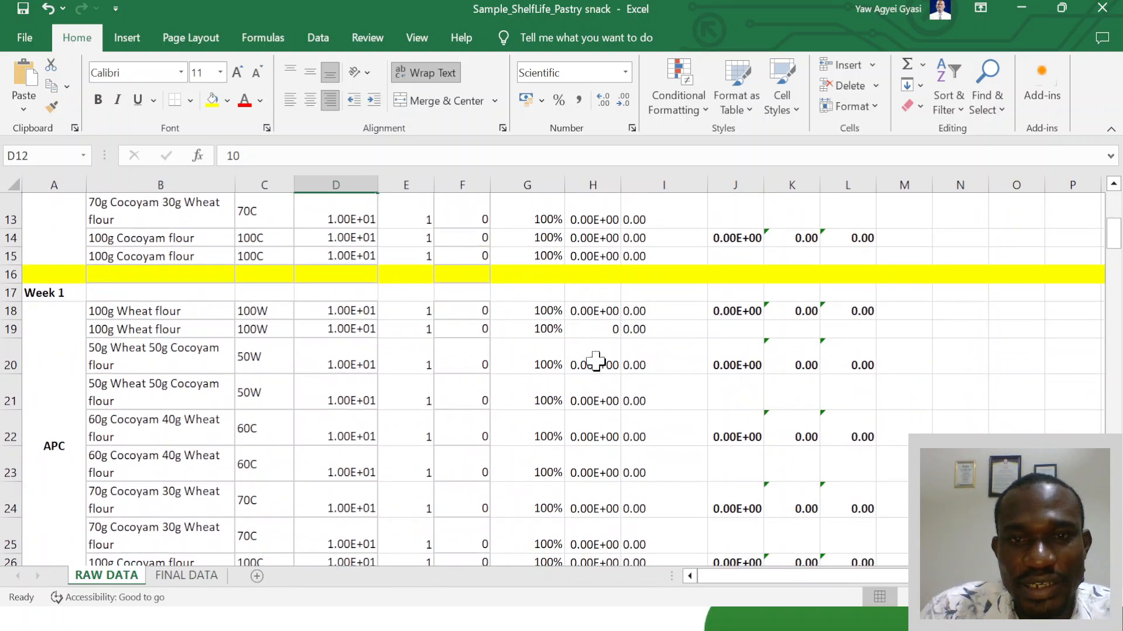
scroll(625, 503, down, 20)
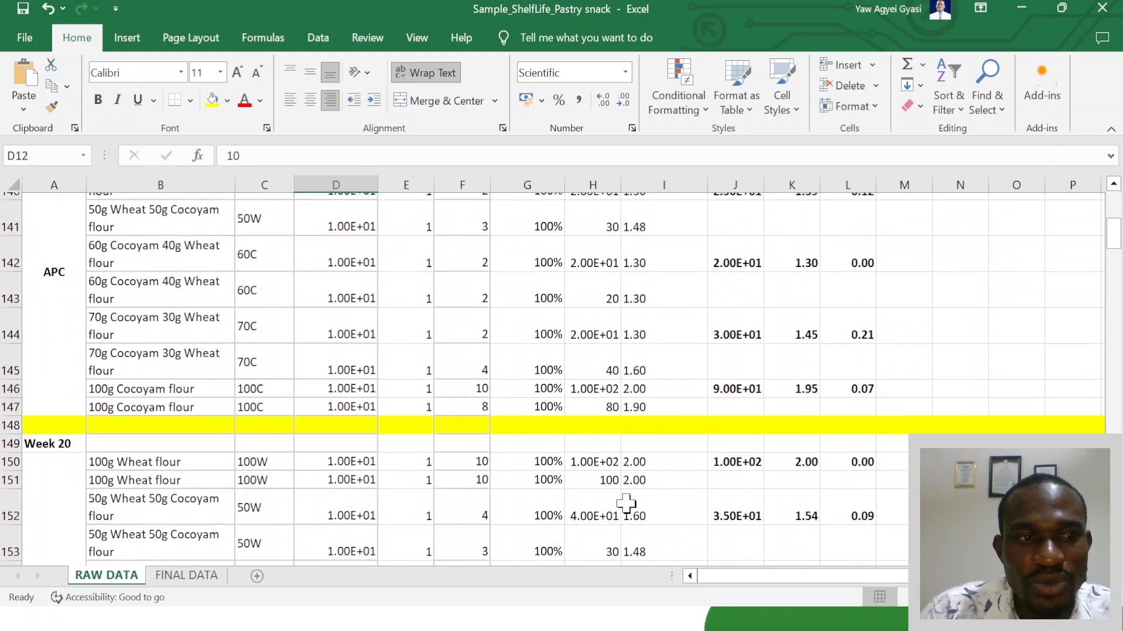
scroll(625, 503, up, 7)
scroll(625, 503, up, 20)
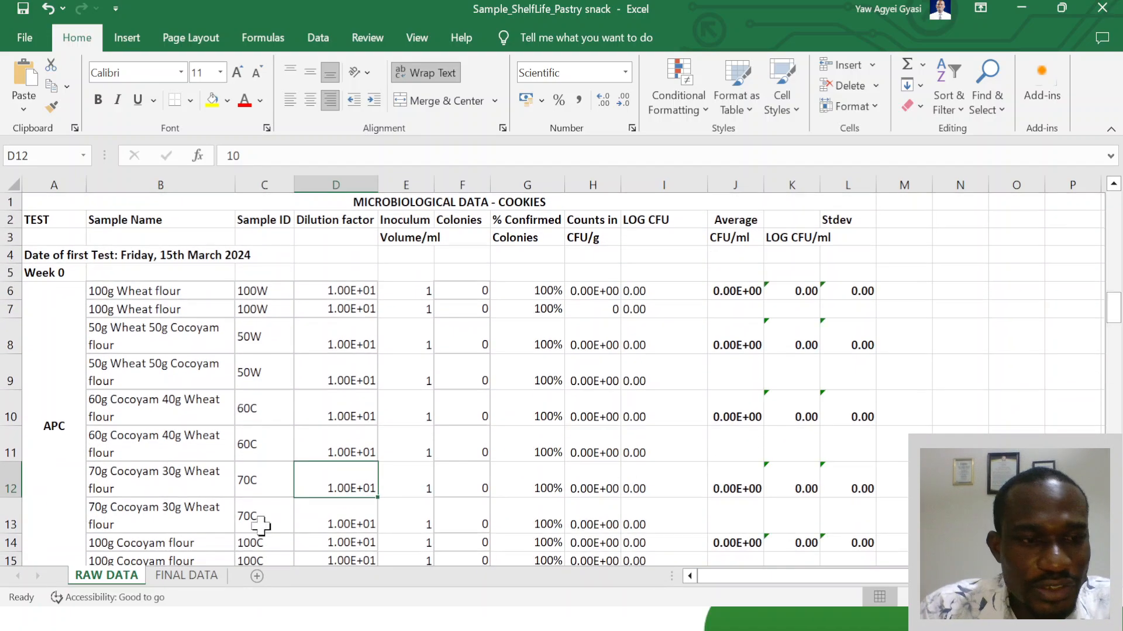
- Open the FINAL DATA sheet and select the Week and 100W_1 data in A2:B14 for analysis
click(175, 578)
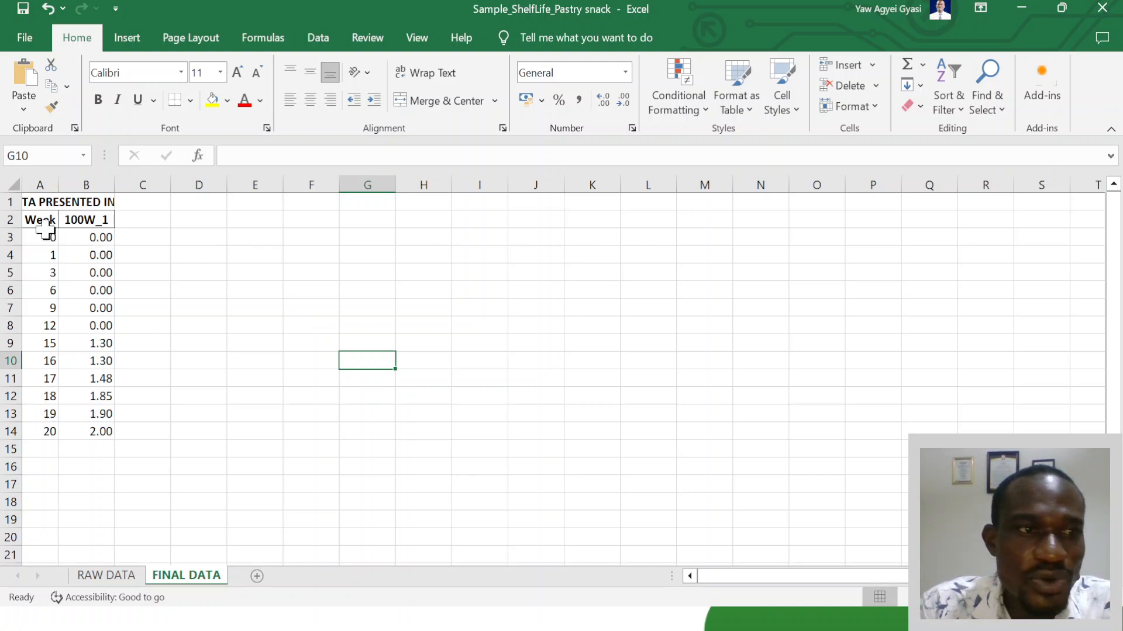
drag(39, 224, 91, 430)
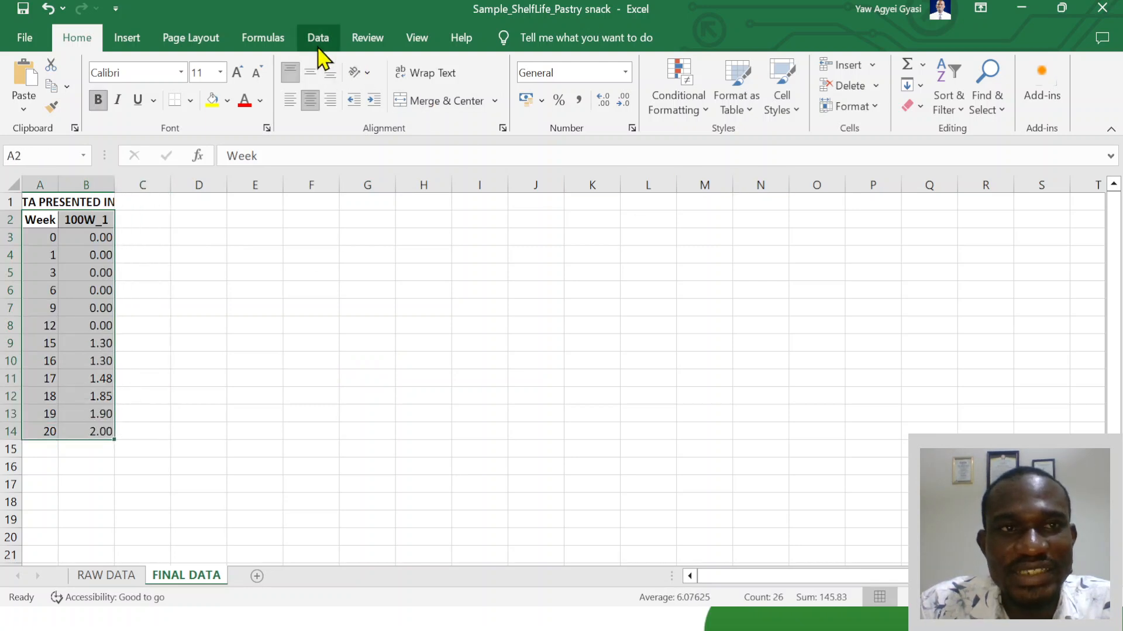
click(24, 38)
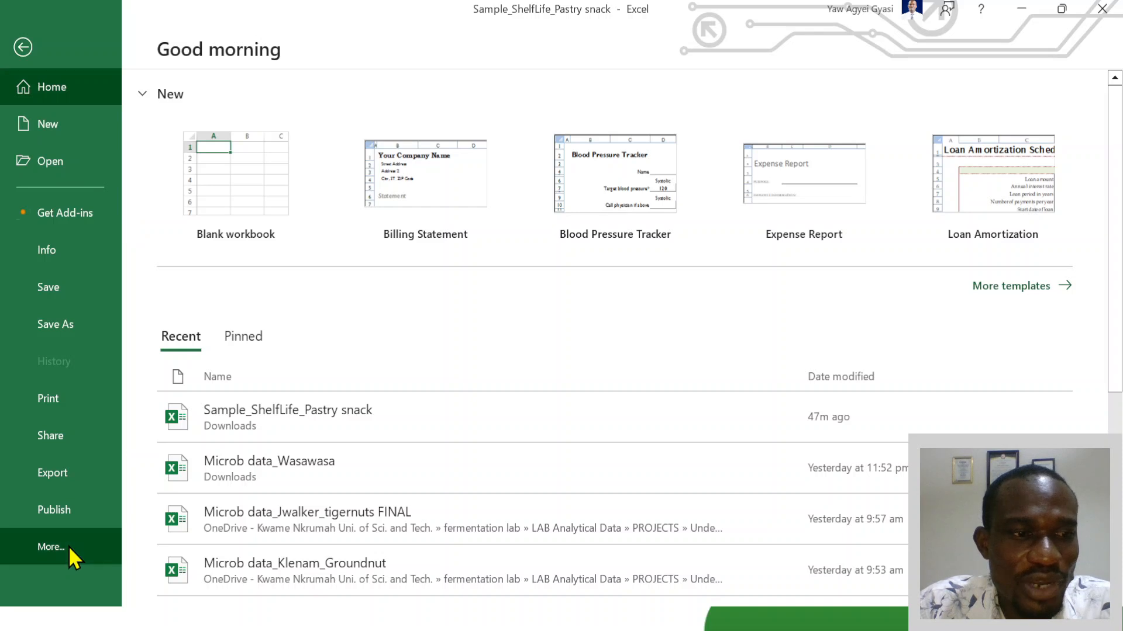
key(Escape)
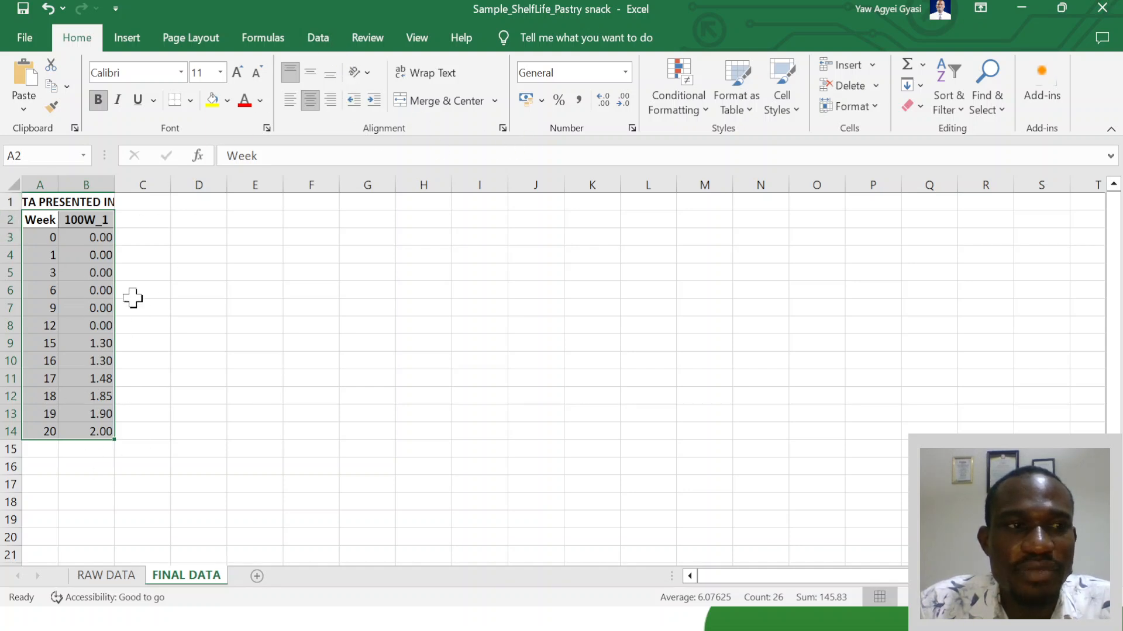
click(321, 46)
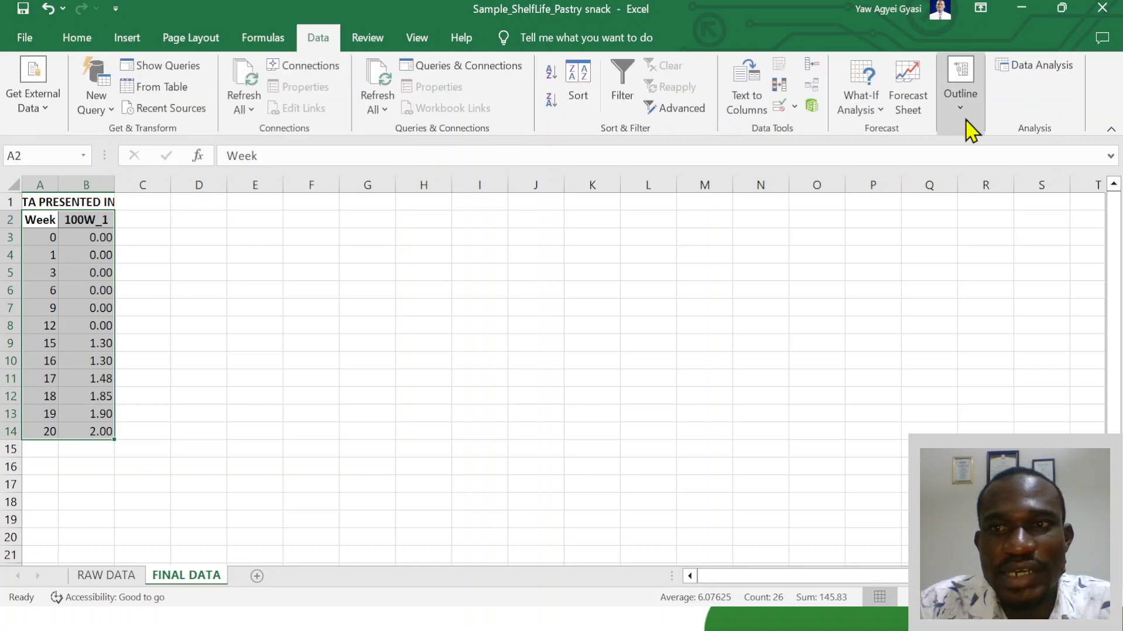
click(1041, 67)
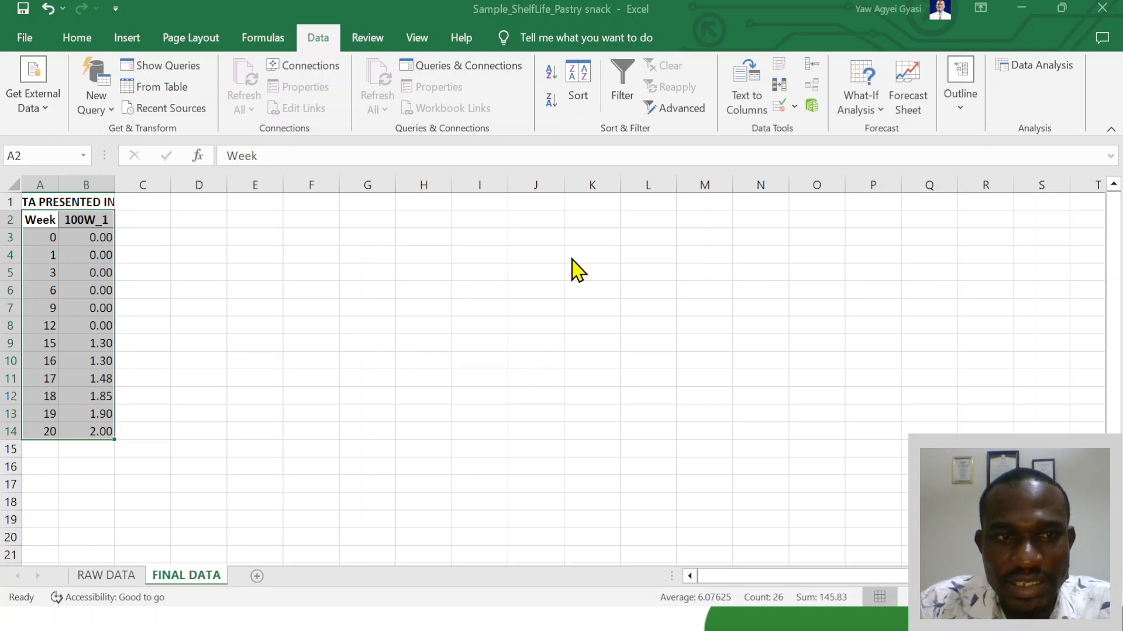
click(472, 177)
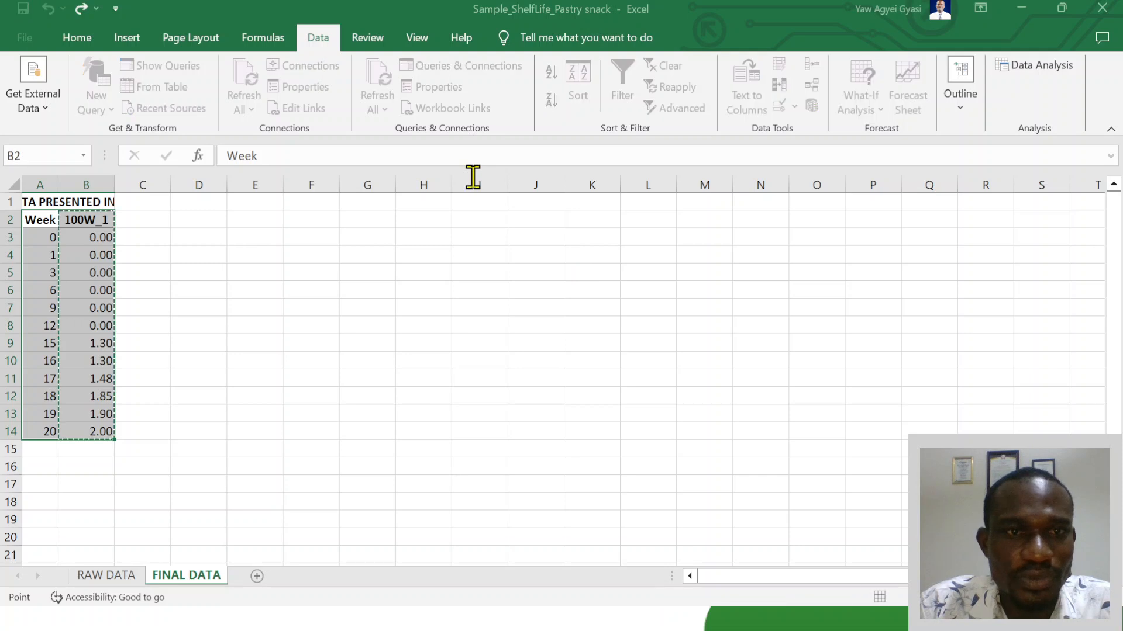
click(365, 187)
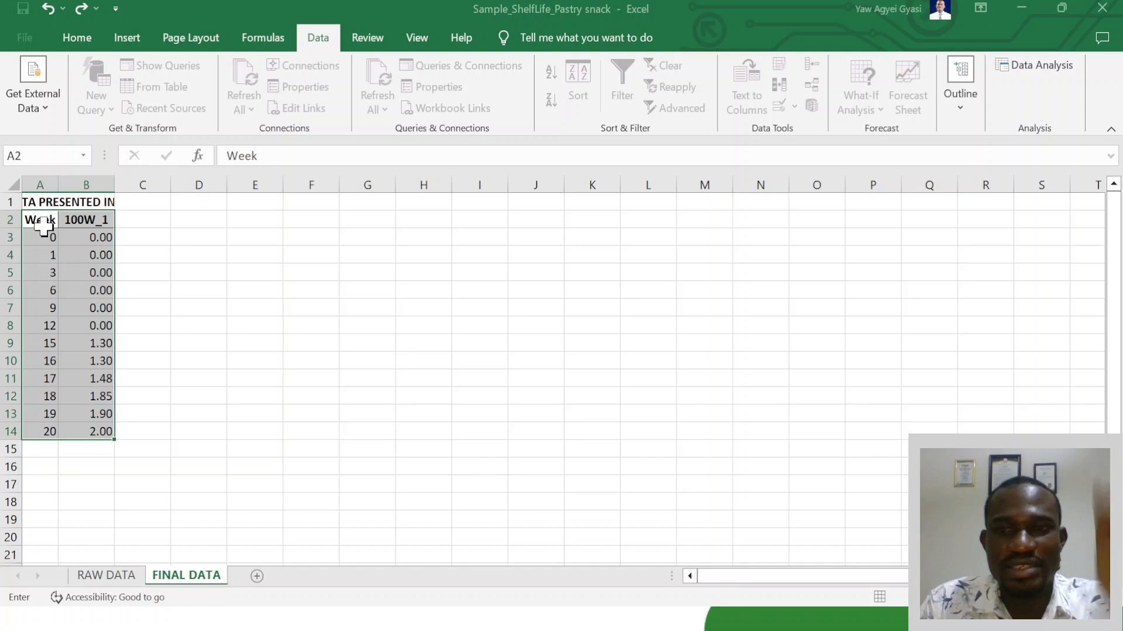
key(Return)
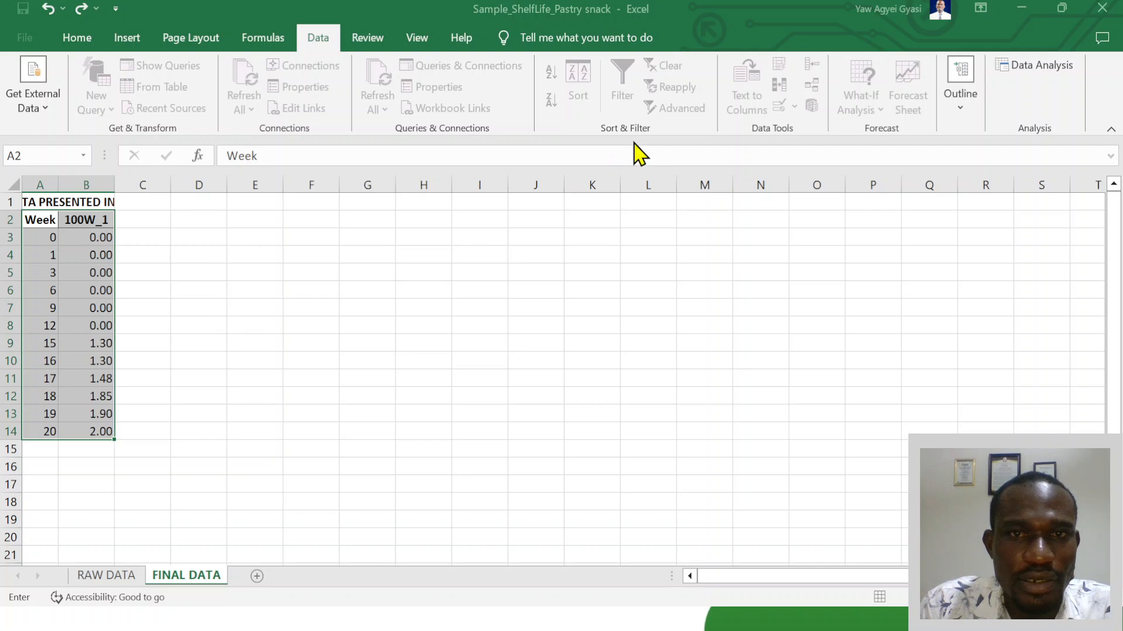
key(Escape)
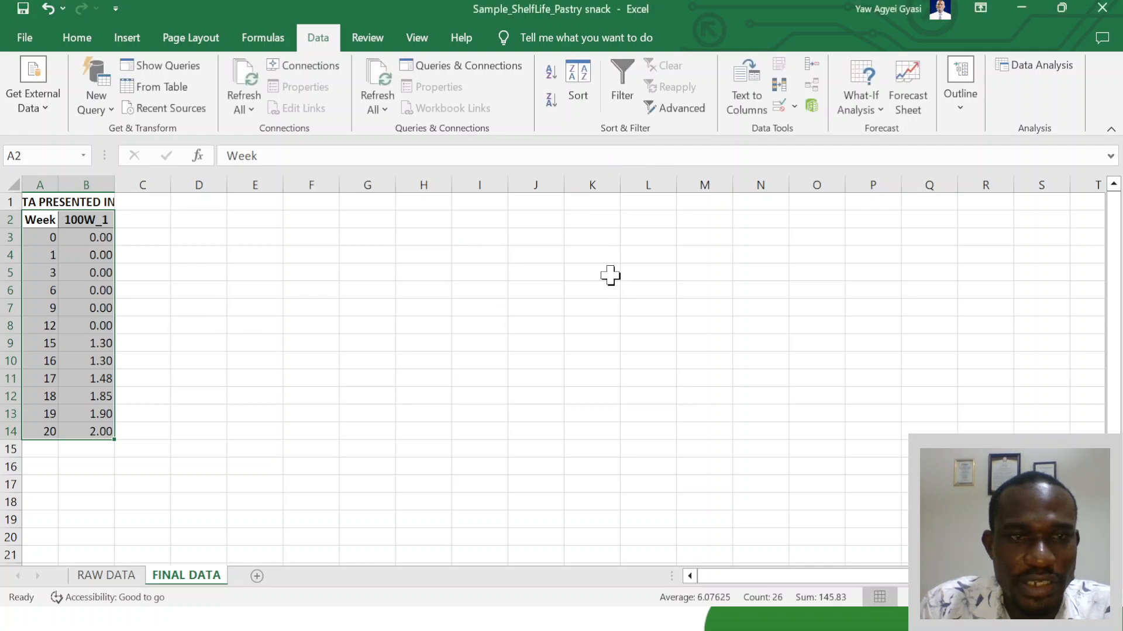
- Run a Regression of 100W_1 (B2:B14) on Week (A2:A14) with labels, residuals and a line fit plot, output to a sheet named Regression
scroll(585, 334, right, 3)
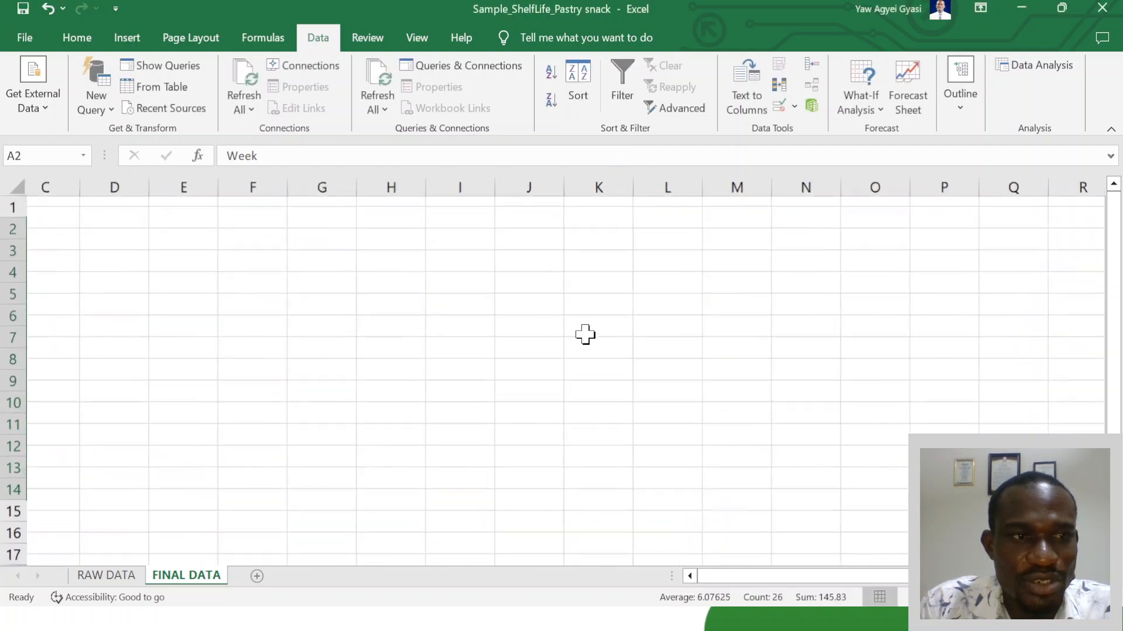
ctrl+scroll(585, 334, up, 3)
scroll(585, 334, left, 3)
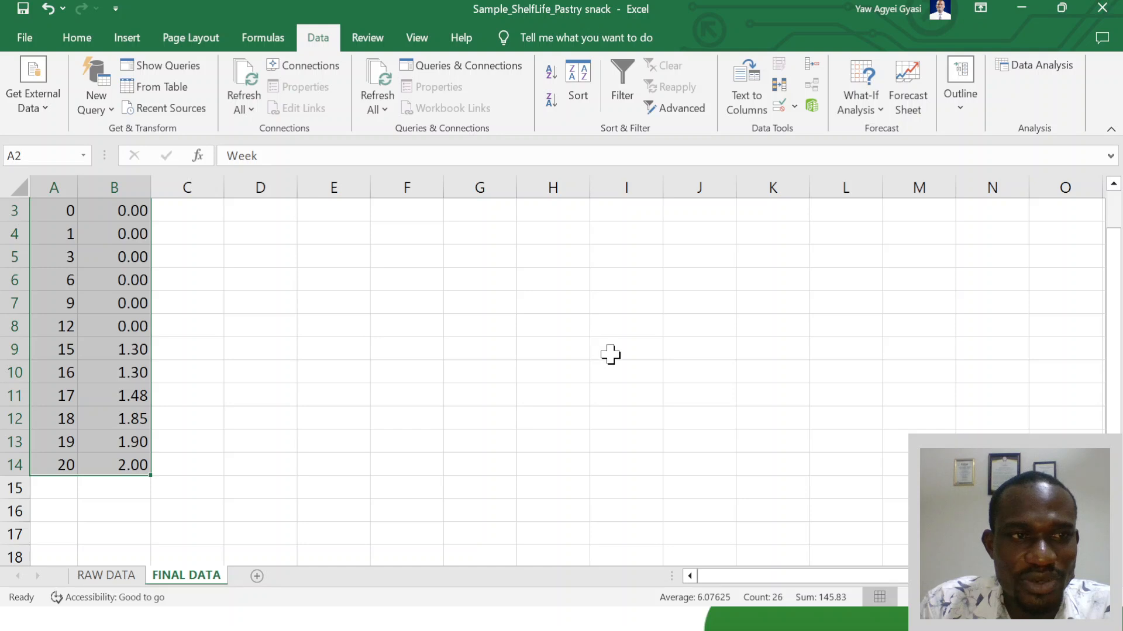
scroll(640, 365, up, 1)
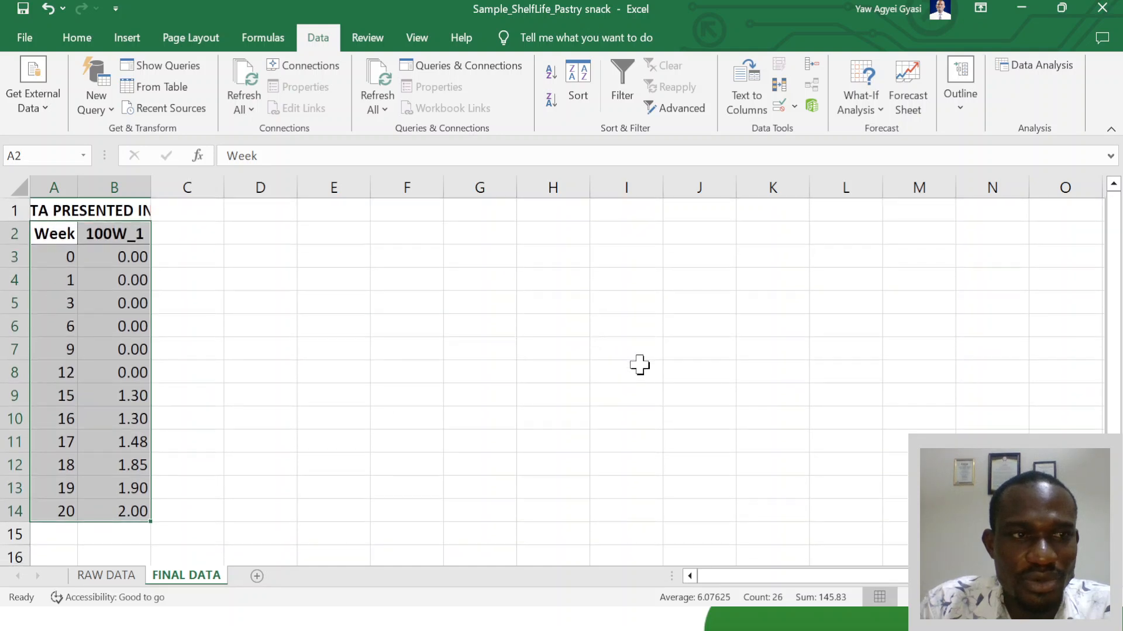
scroll(640, 365, right, 2)
ctrl+scroll(639, 365, up, 1)
scroll(640, 364, left, 1)
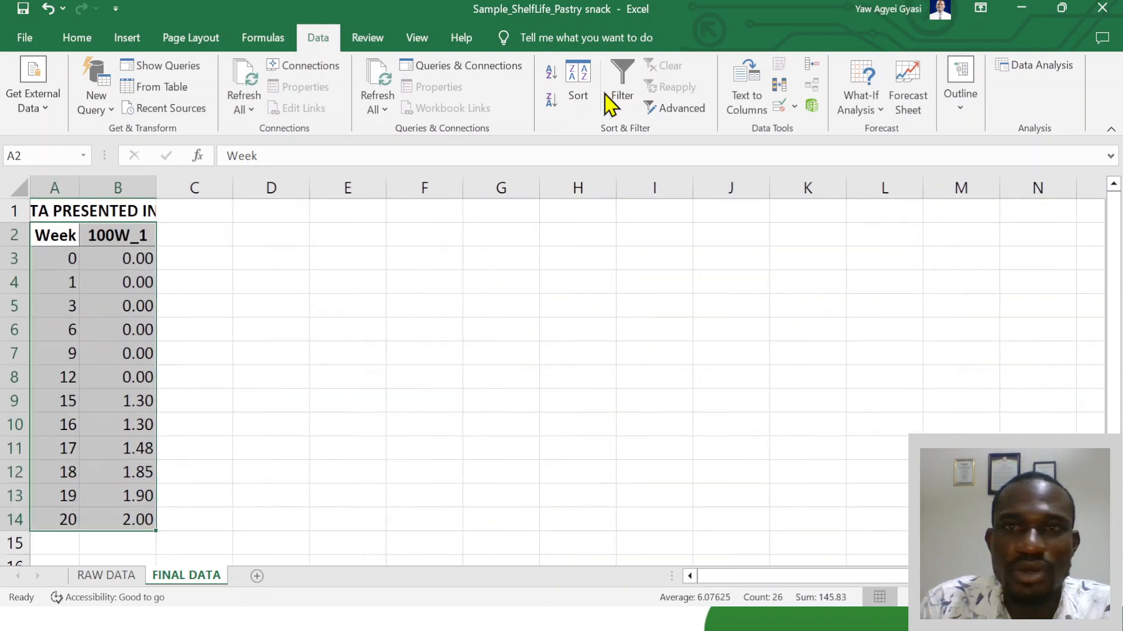
click(1015, 66)
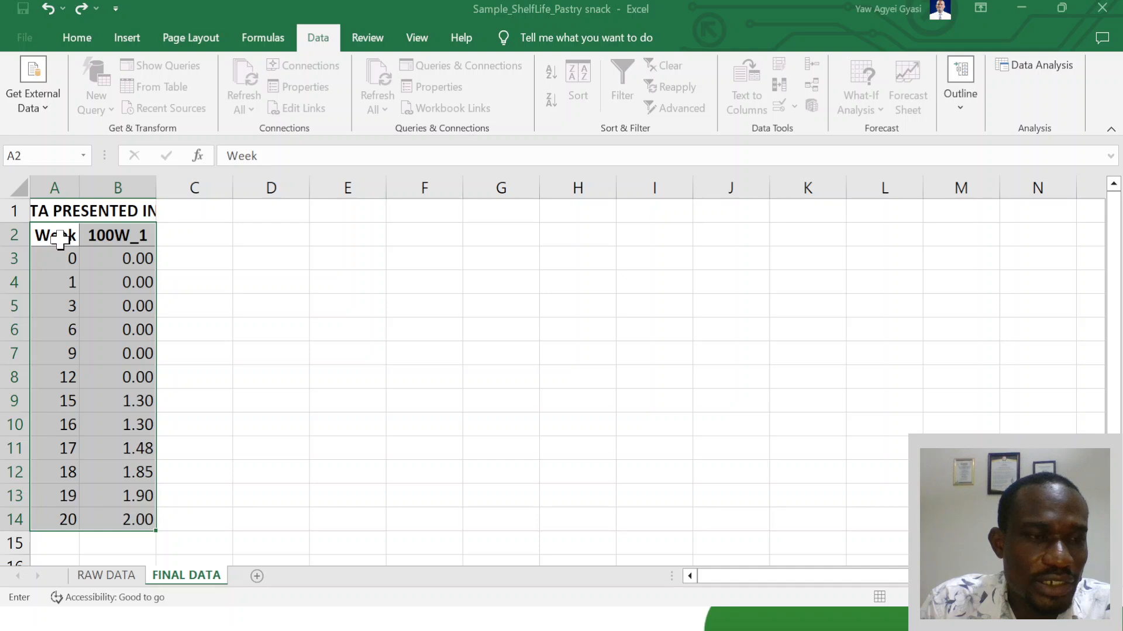
mouse_move(125, 228)
drag(126, 229, 130, 506)
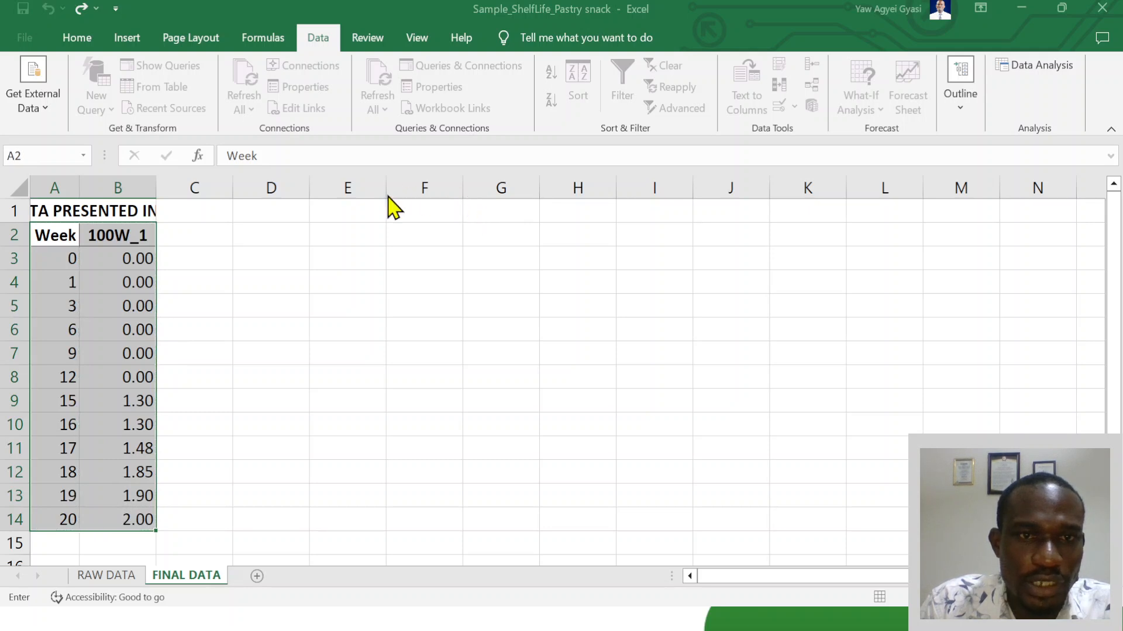
drag(68, 238, 65, 521)
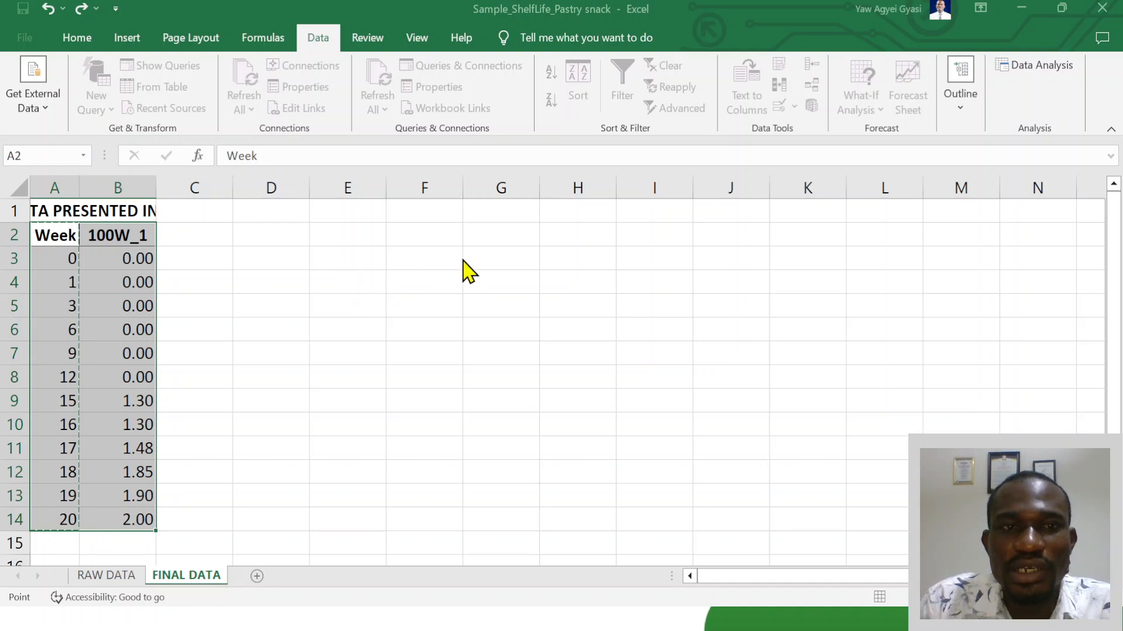
key(Escape)
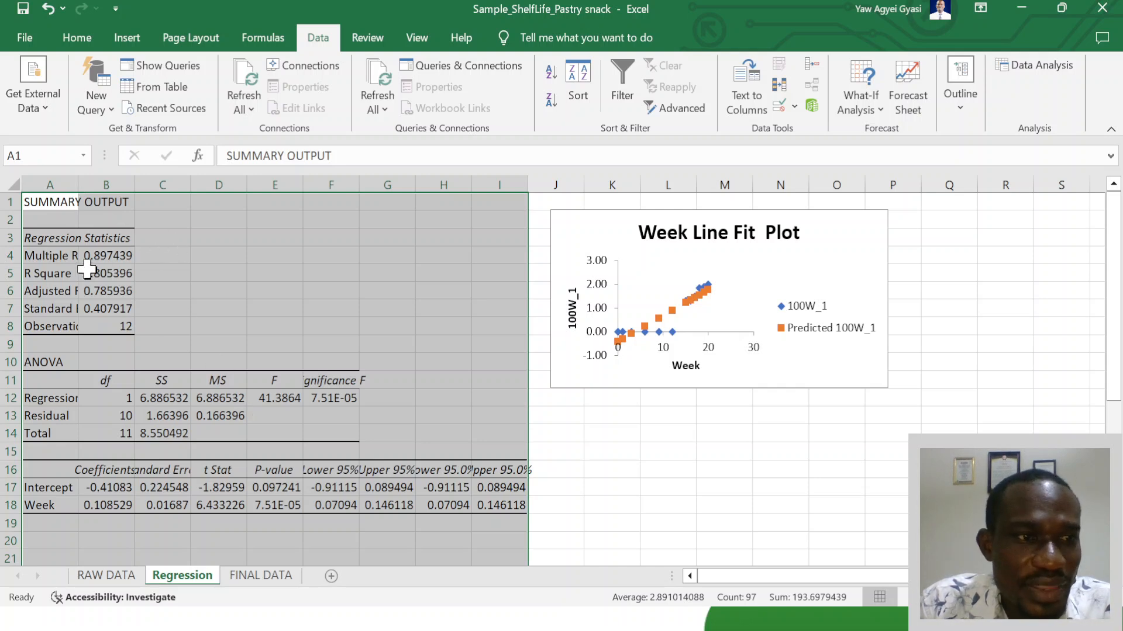
- Fit column A of the Regression sheet to its labels and examine the R Square and ANOVA F values
double_click(77, 185)
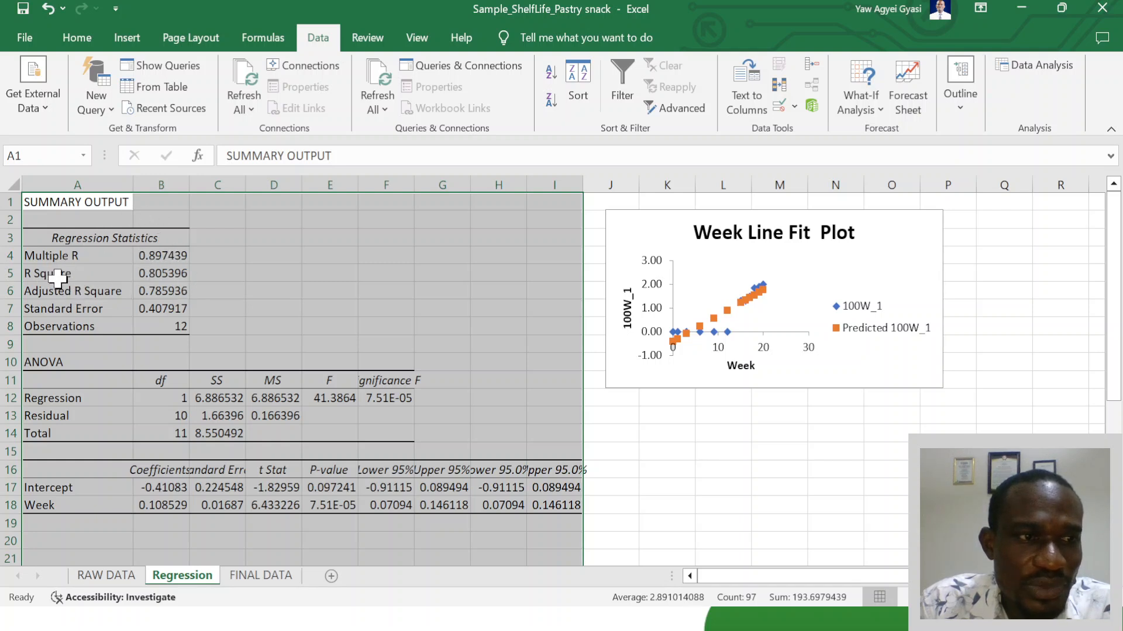
click(159, 275)
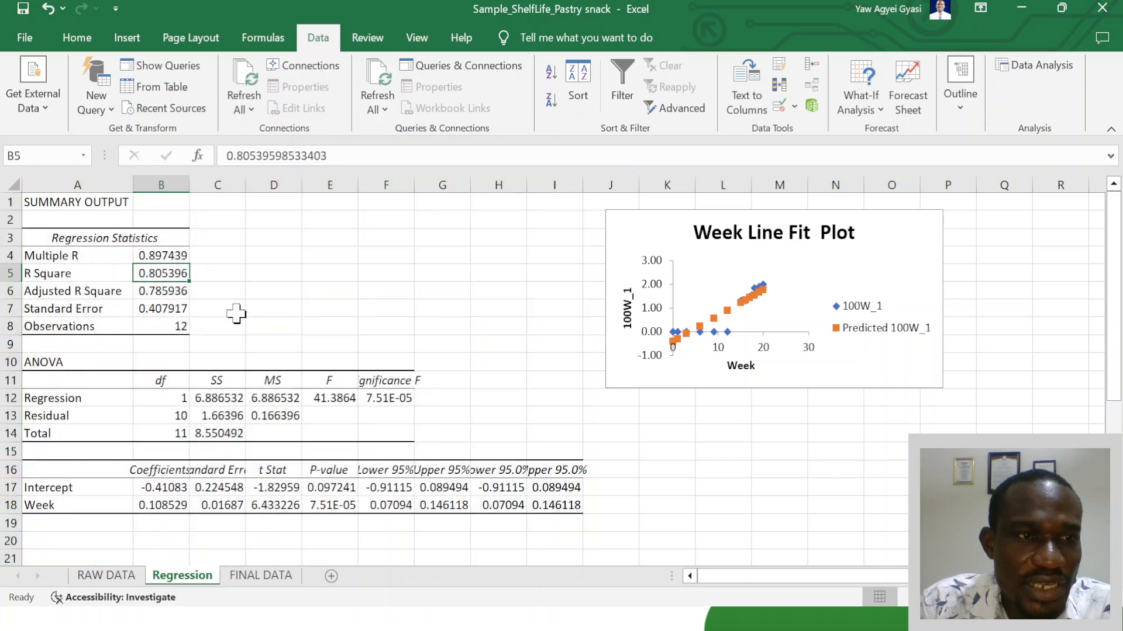
scroll(236, 363, down, 1)
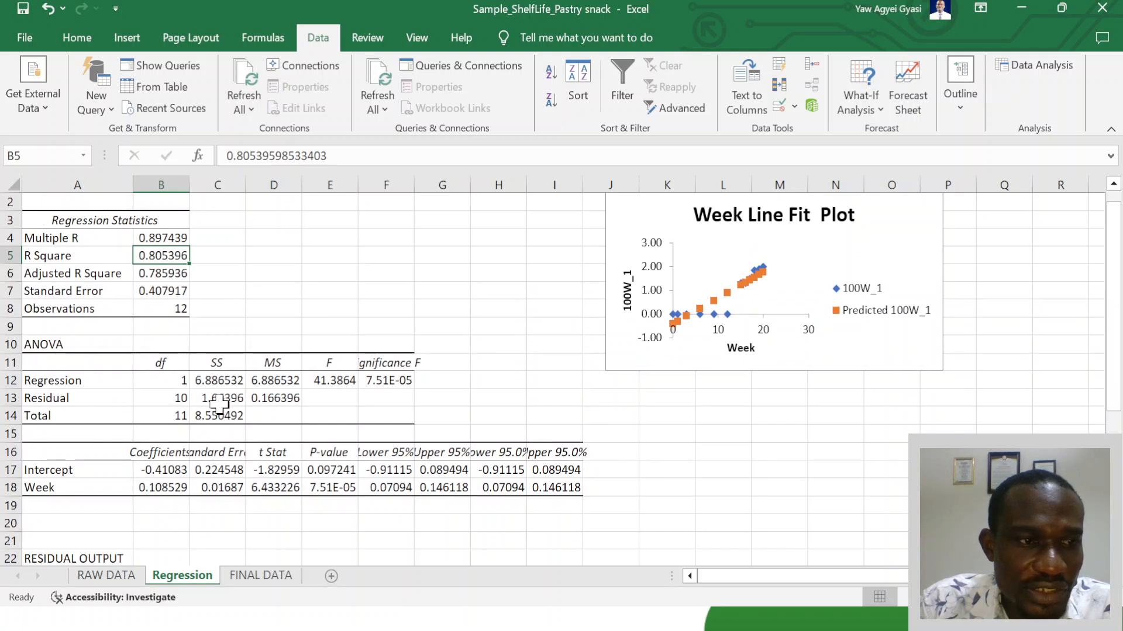
click(339, 366)
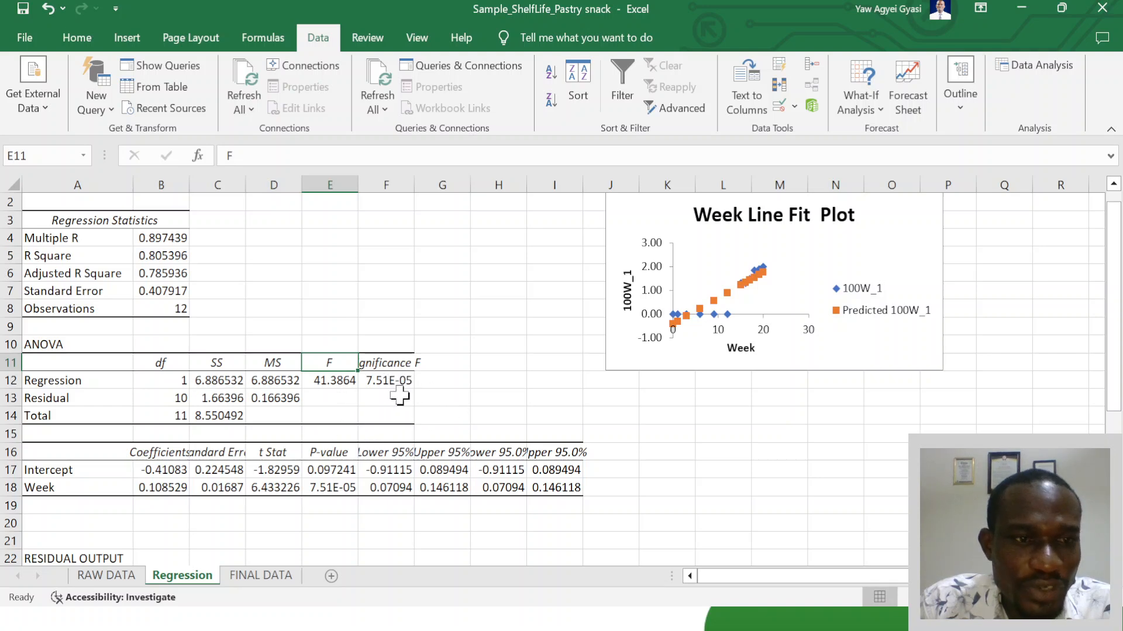
- Examine the coefficients table, the Intercept P-value, the residual output and Significance F on the Regression sheet
scroll(336, 467, down, 1)
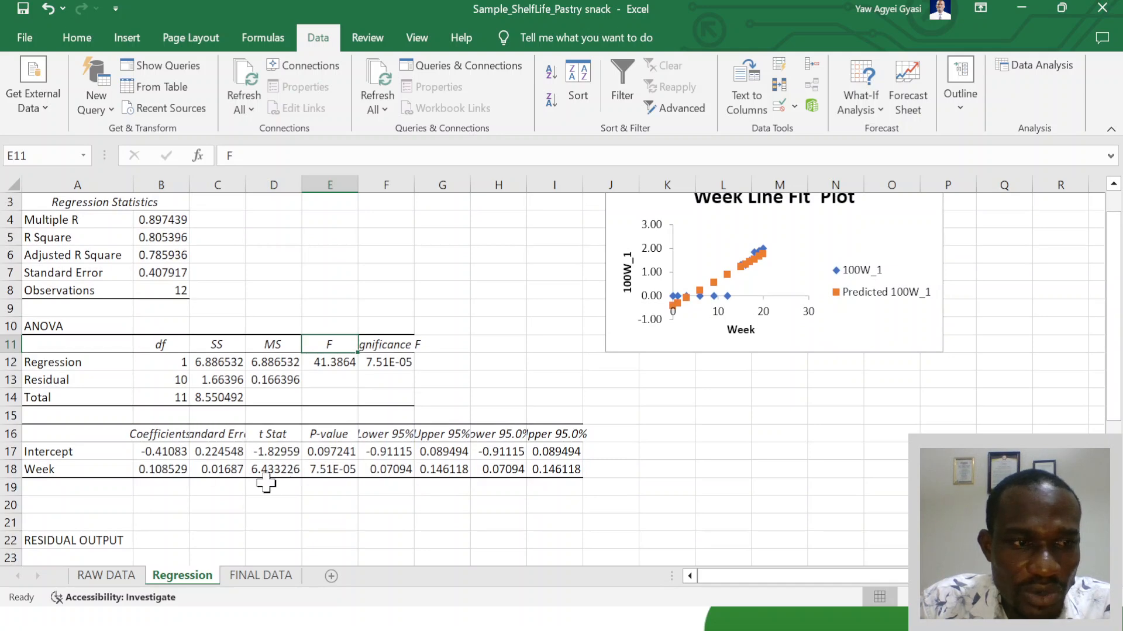
scroll(266, 483, down, 2)
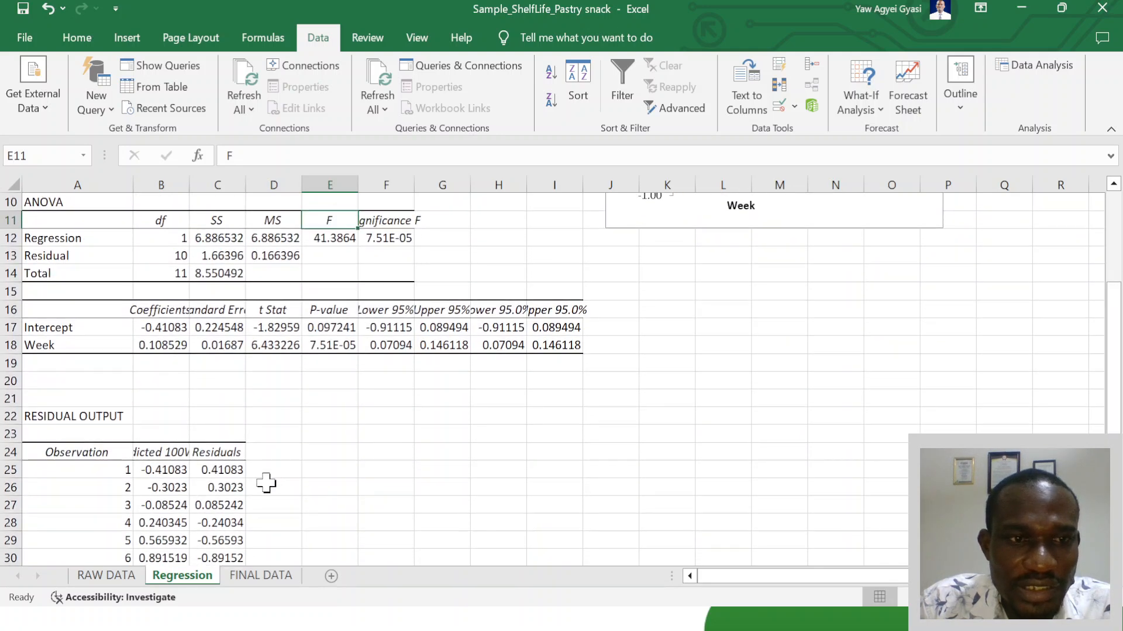
scroll(266, 483, down, 1)
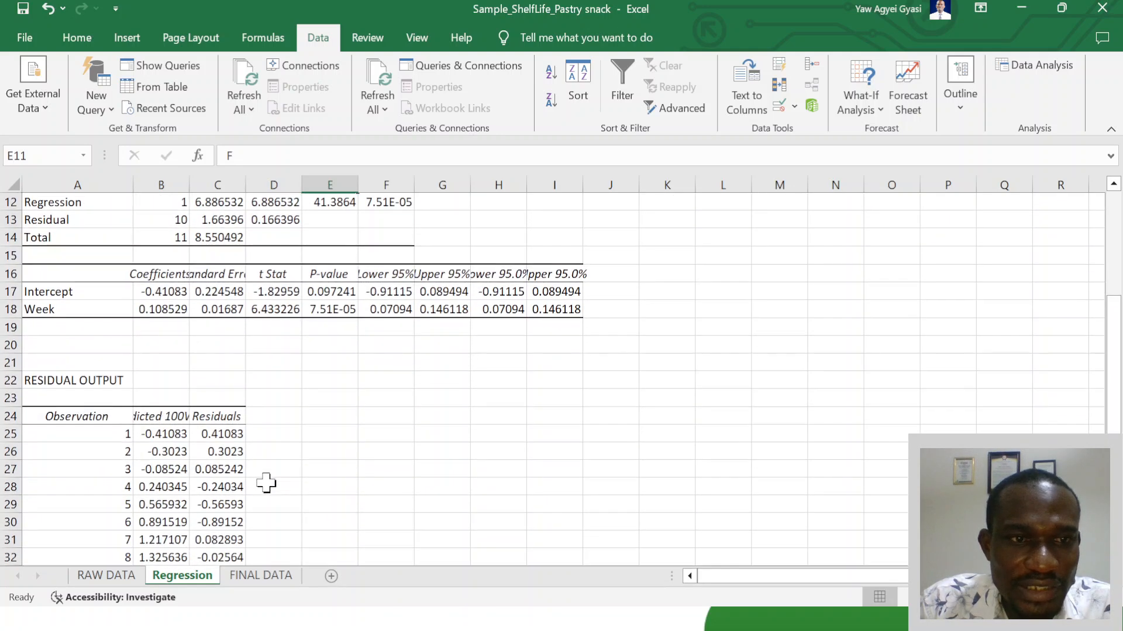
click(346, 295)
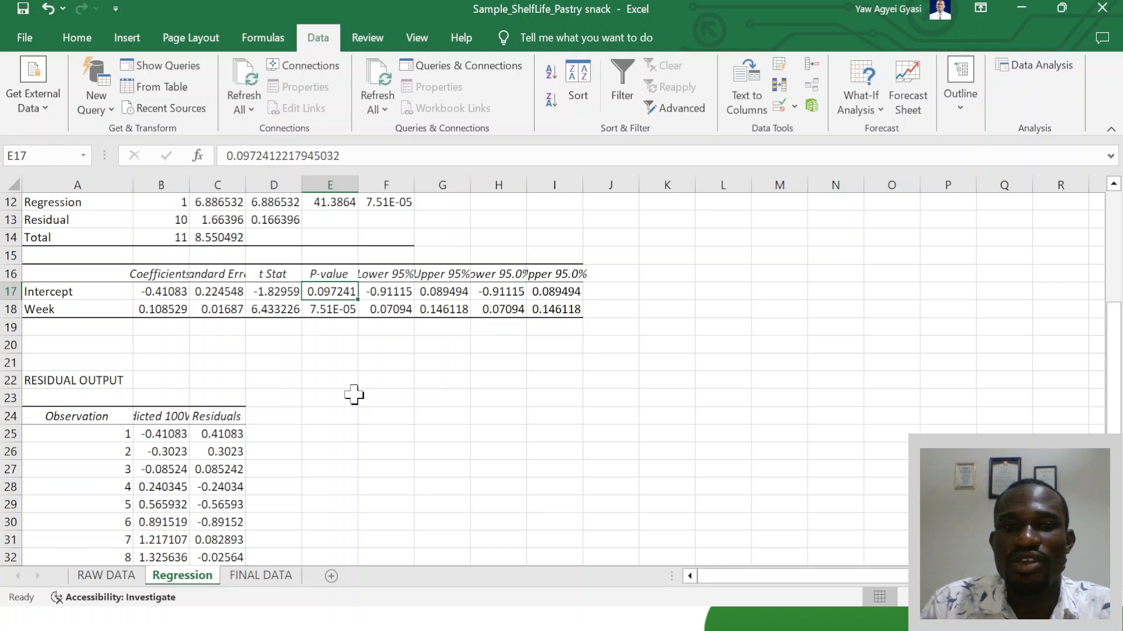
scroll(354, 395, down, 3)
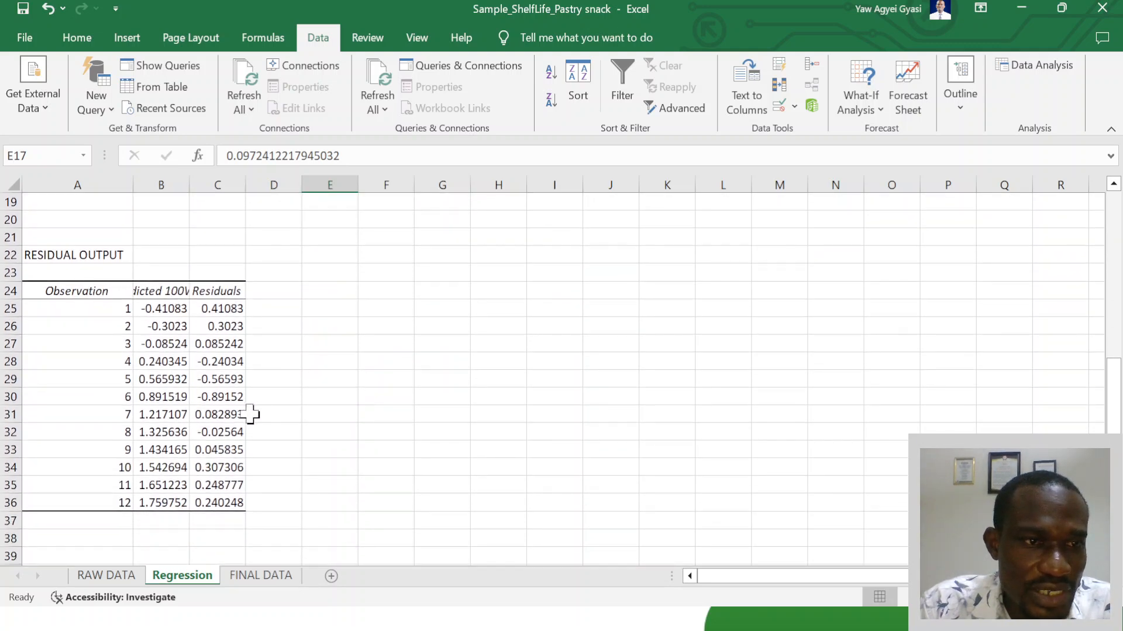
scroll(254, 414, down, 2)
scroll(263, 388, up, 8)
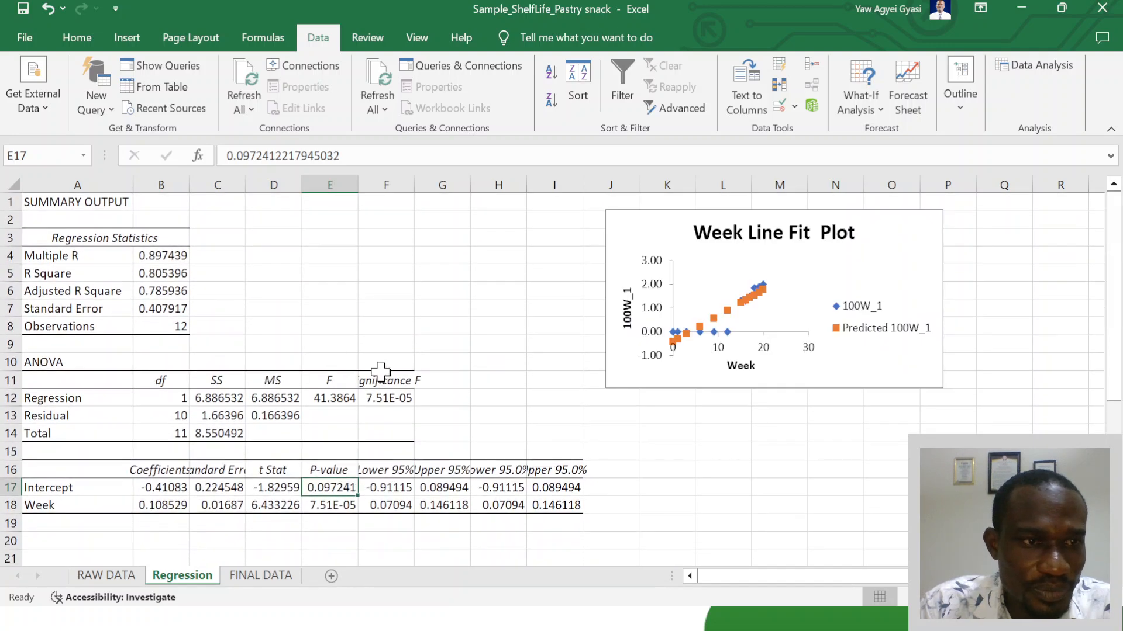
click(380, 372)
- Add a linear trendline to the Predicted 100W_1 series in the Week Line Fit Plot chart
click(670, 345)
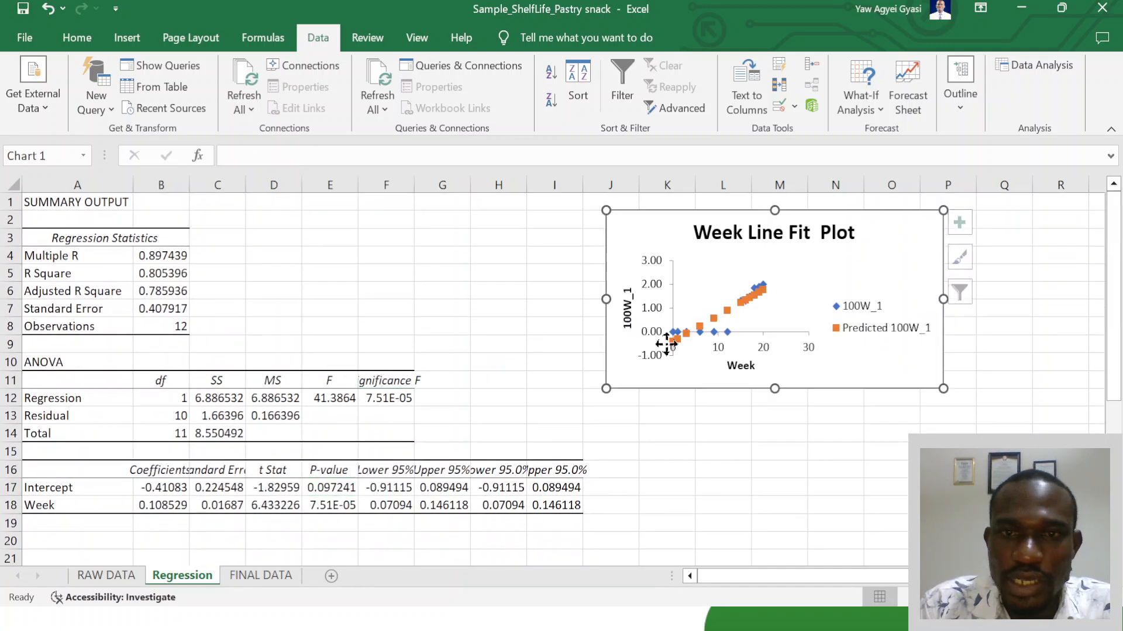
double_click(714, 298)
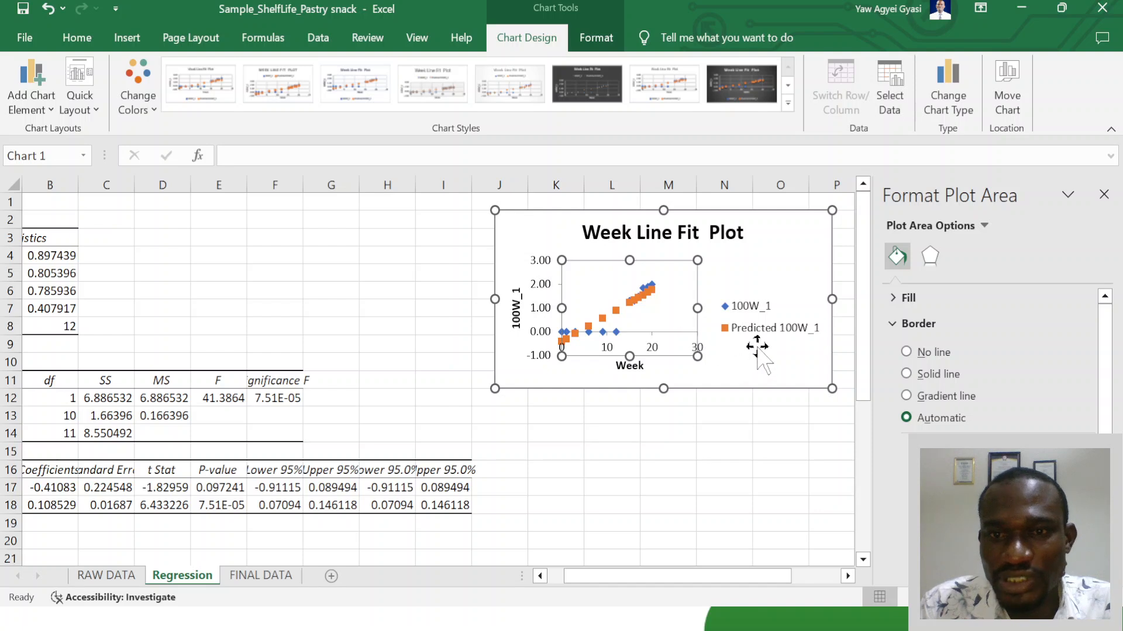
click(749, 325)
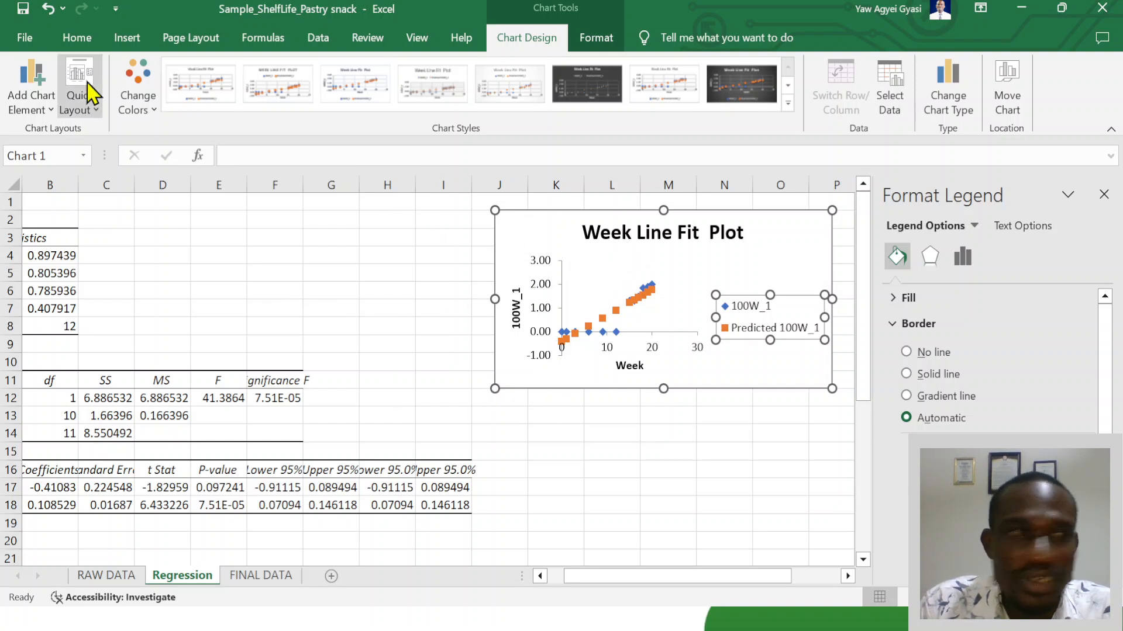
click(40, 109)
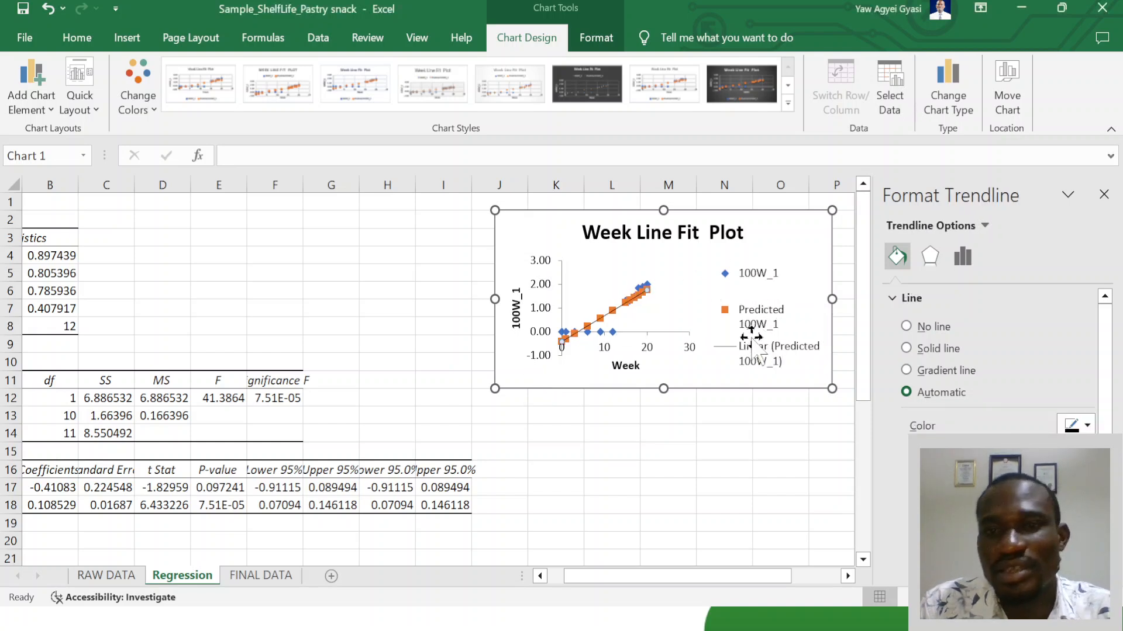
- Display the R-squared value of the Predicted 100W_1 trendline on the chart and move its label beside the chart title
scroll(939, 400, down, 2)
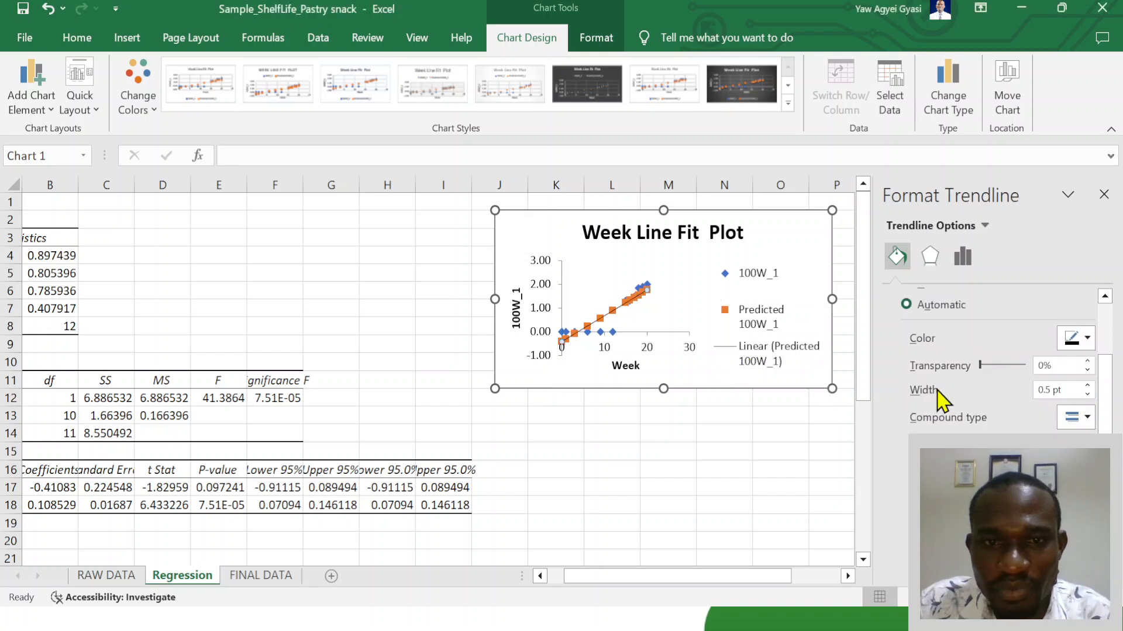
scroll(909, 389, down, 1)
scroll(914, 388, down, 1)
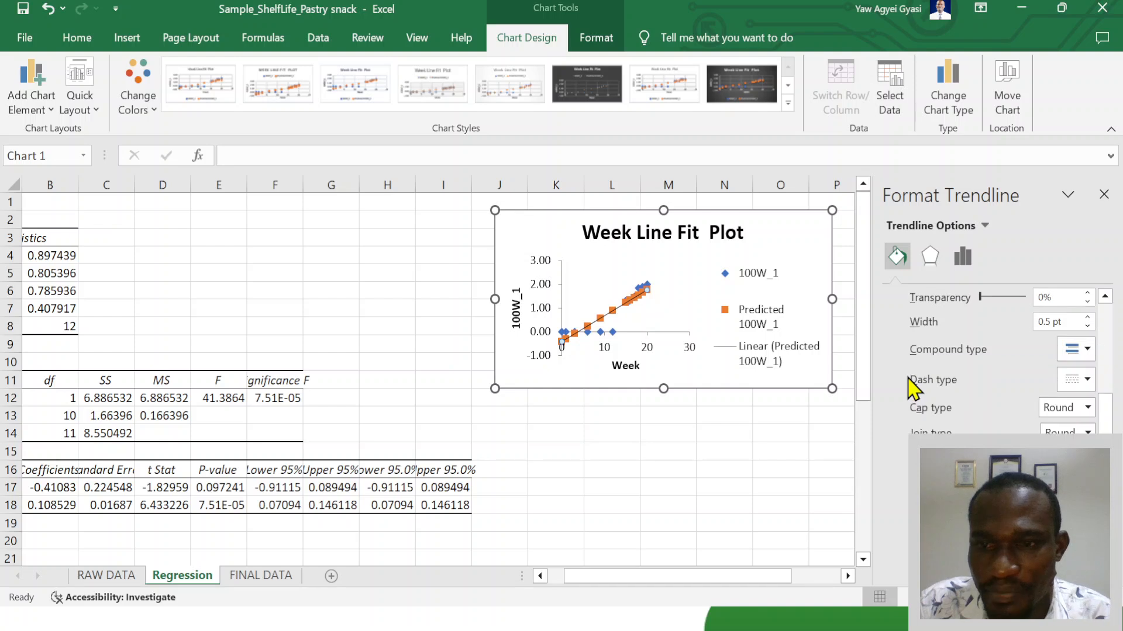
scroll(909, 377, up, 3)
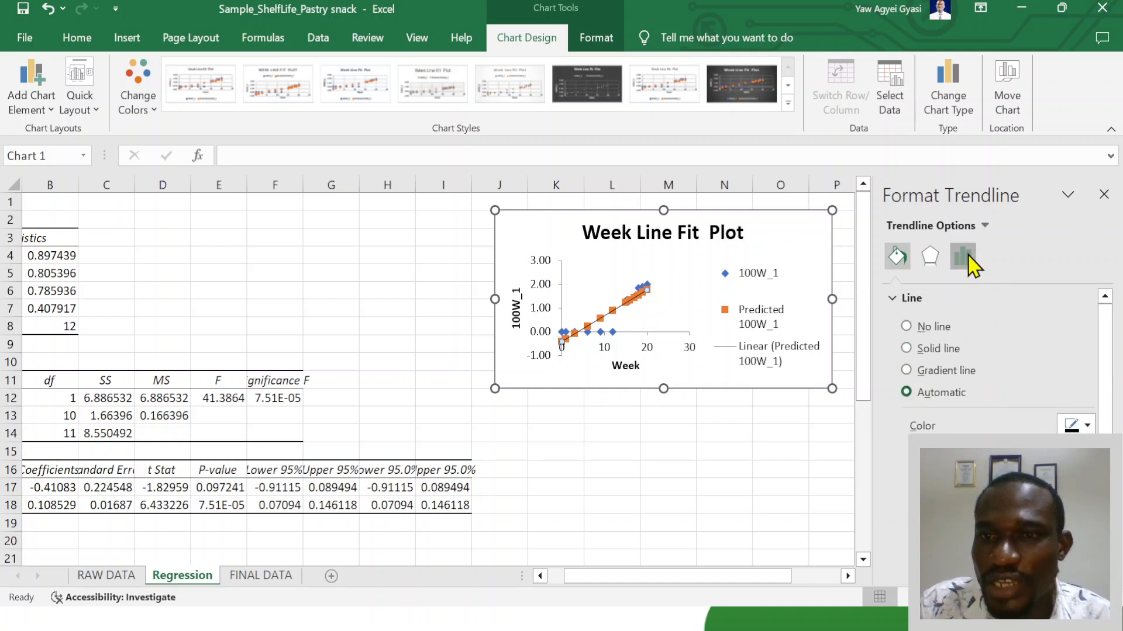
click(963, 257)
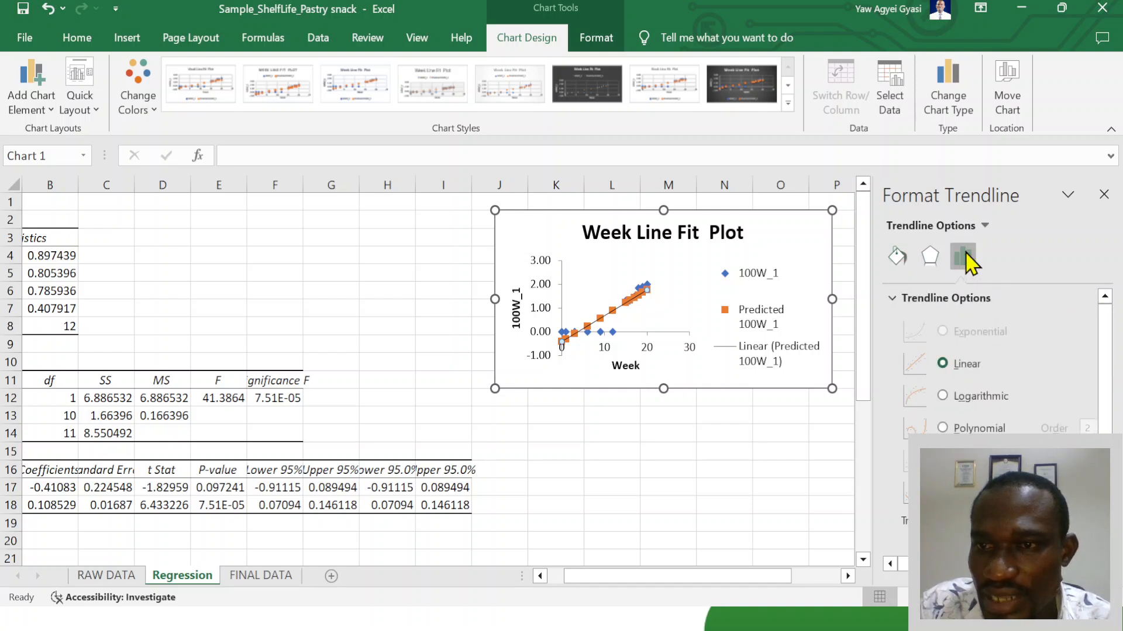
scroll(994, 363, down, 7)
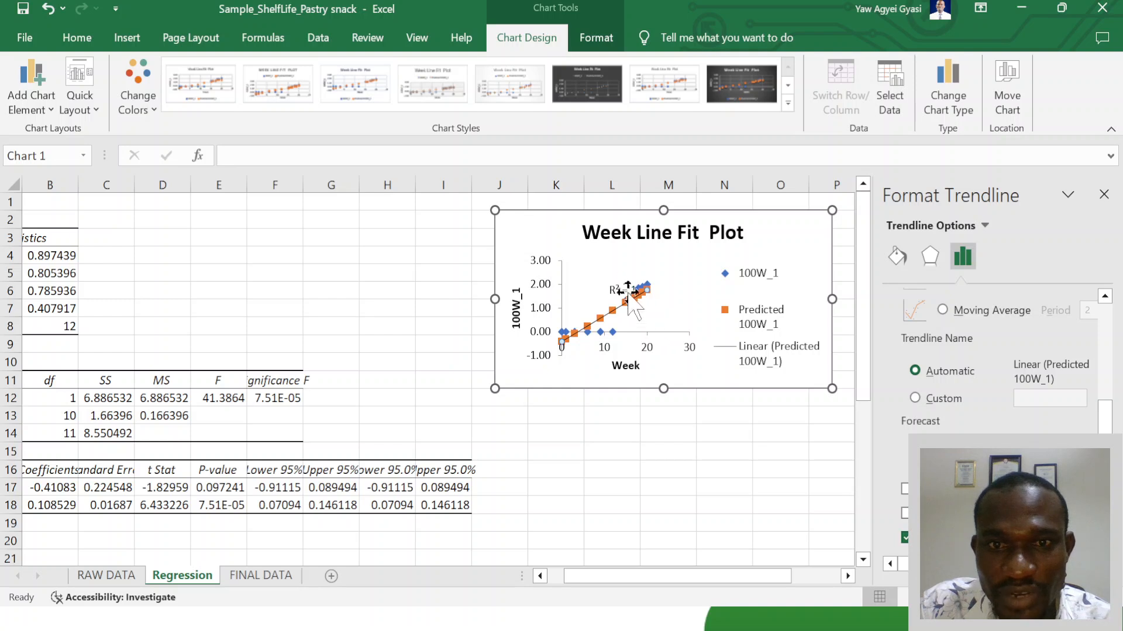
click(621, 290)
drag(795, 234, 796, 237)
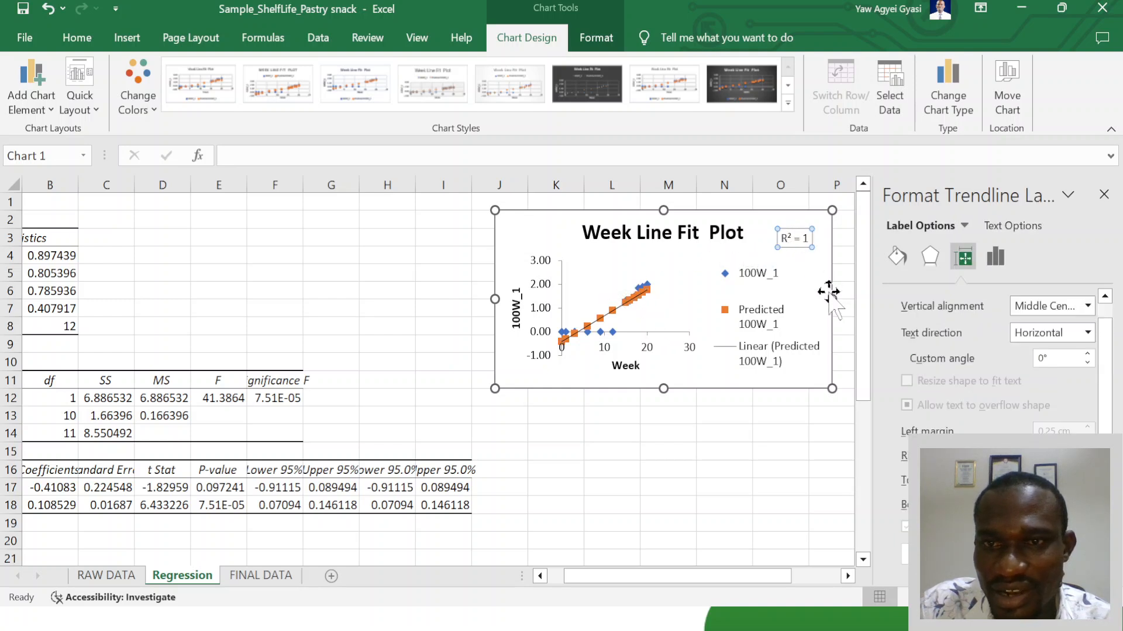
click(996, 257)
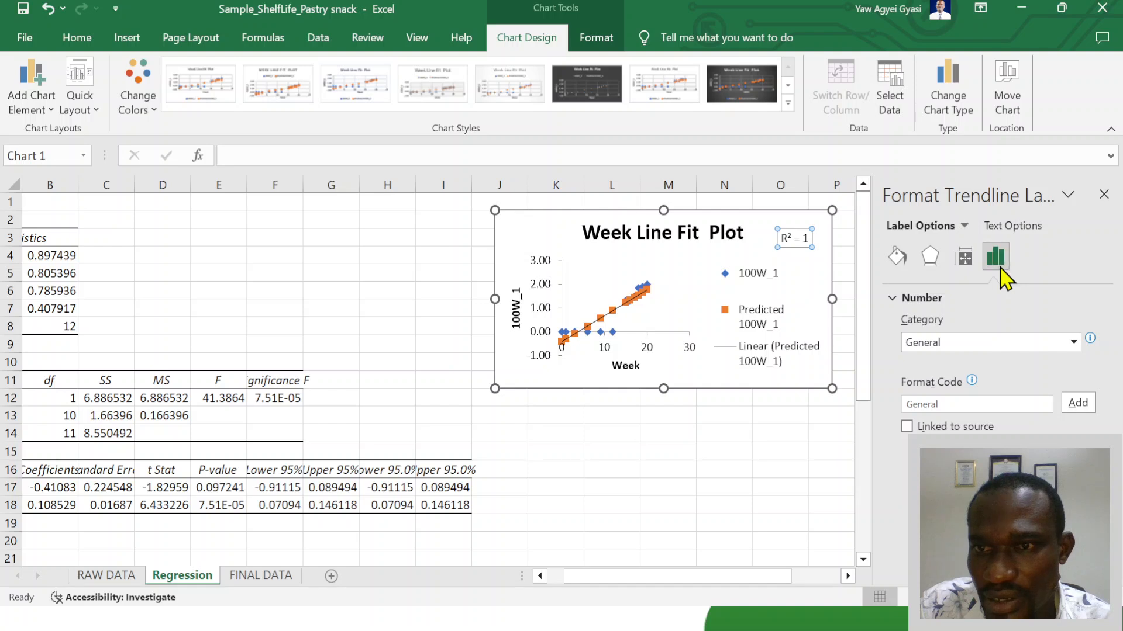
click(900, 299)
click(691, 250)
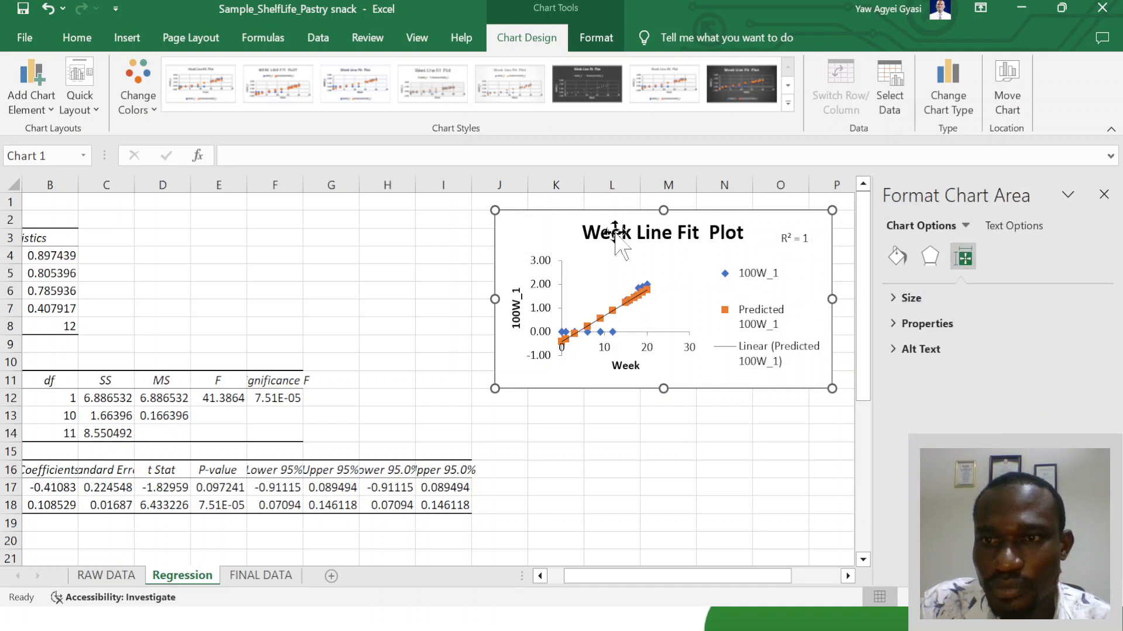
click(1103, 195)
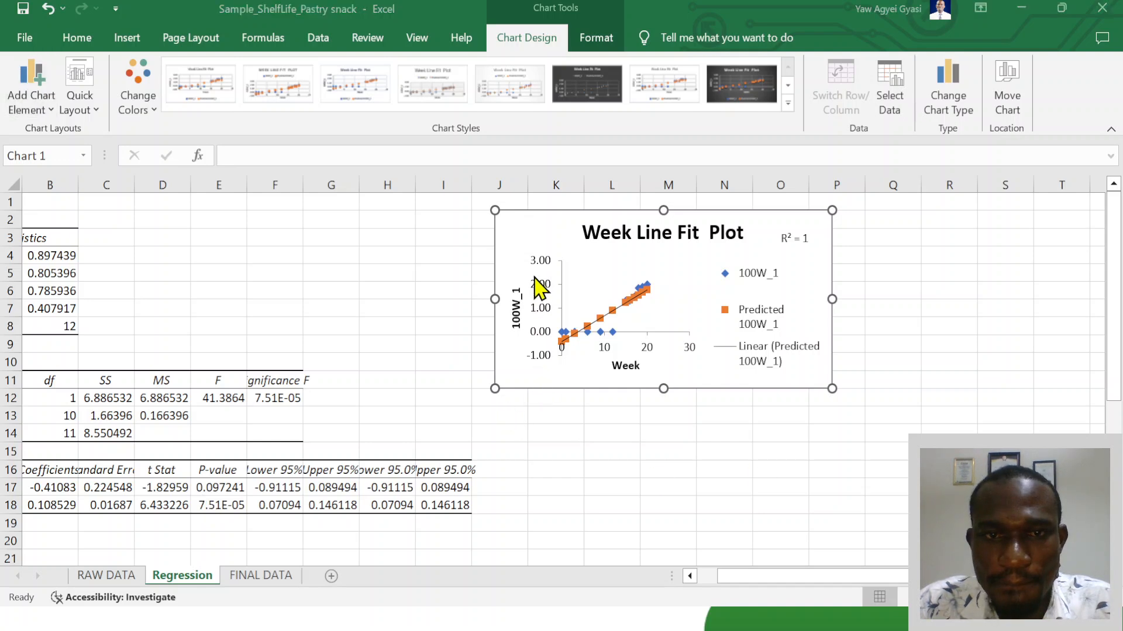
- Display the trendline's equation on the Week Line Fit Plot chart and place its label below the legend
double_click(537, 367)
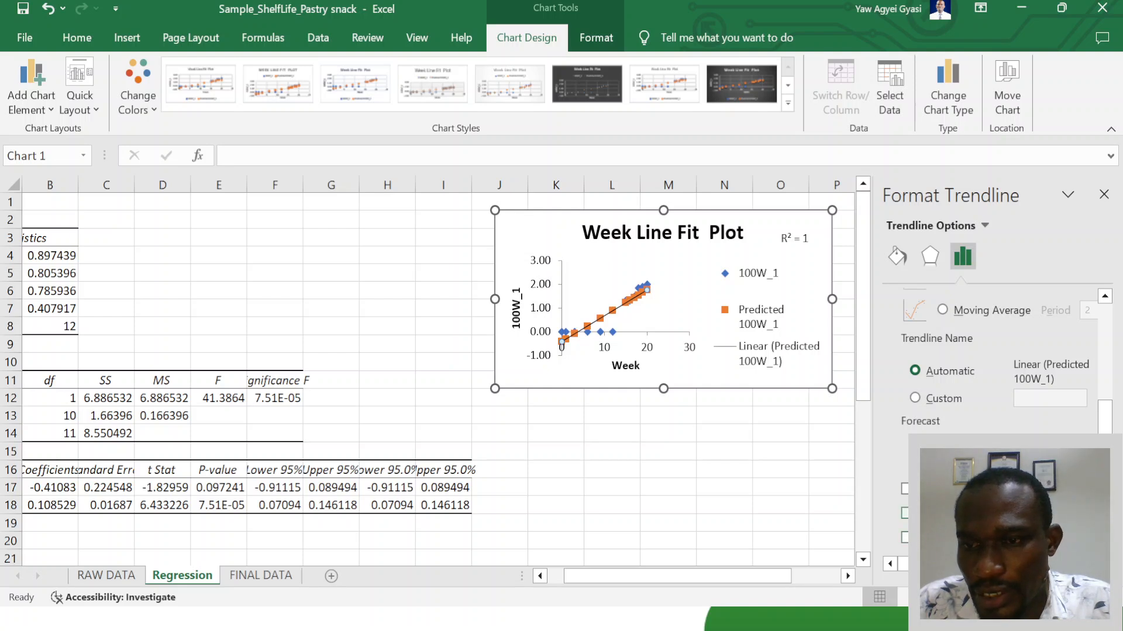
click(904, 514)
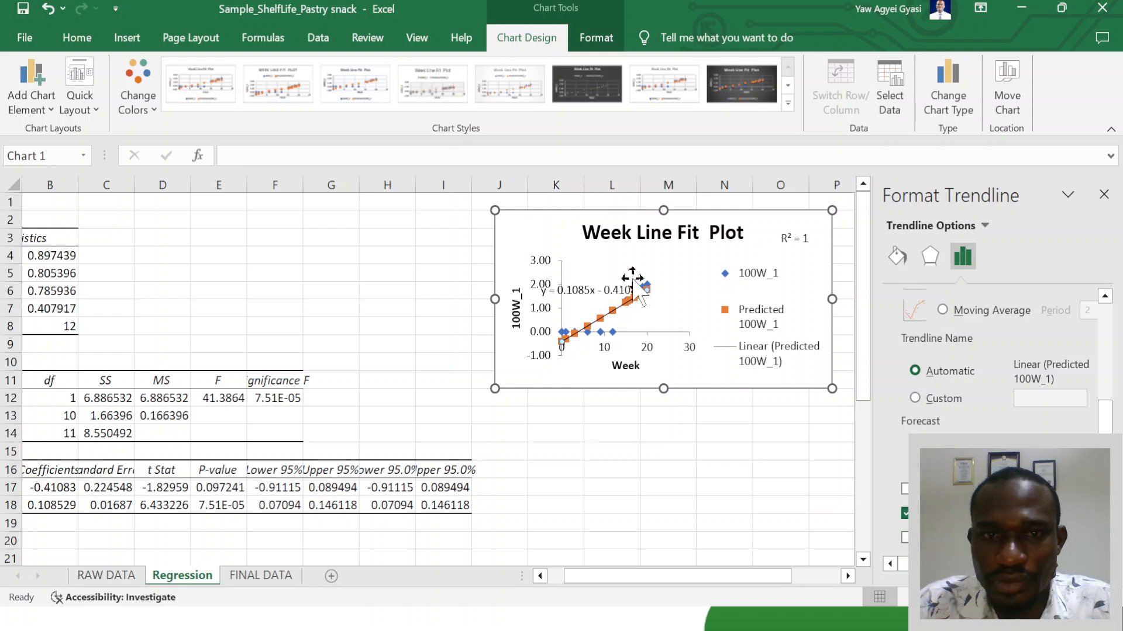
drag(615, 290, 782, 253)
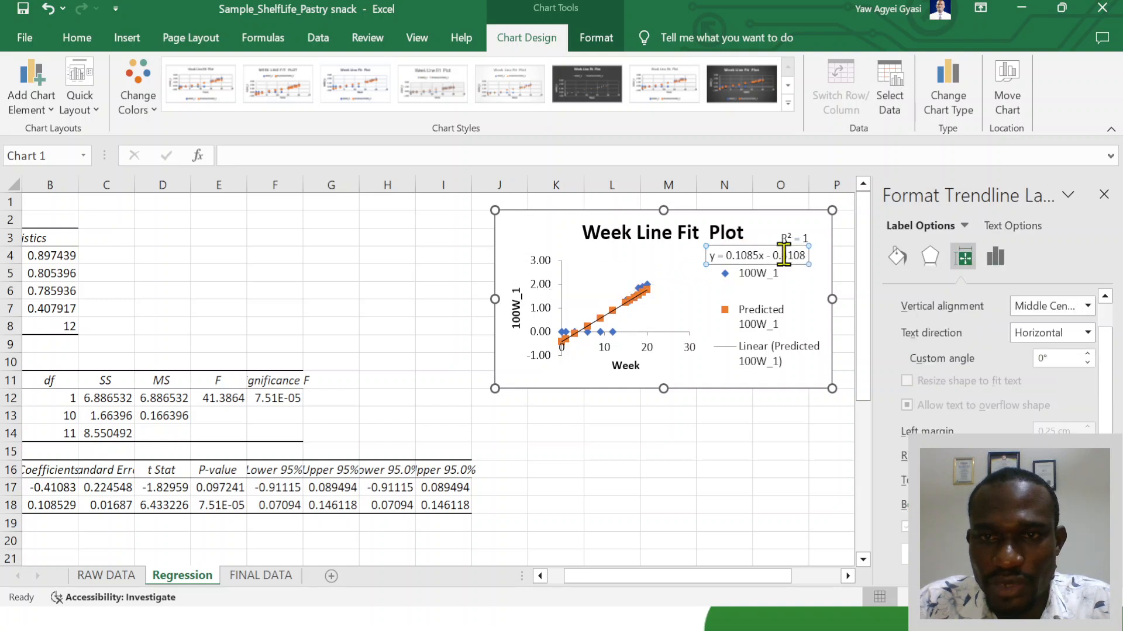
click(783, 378)
click(780, 449)
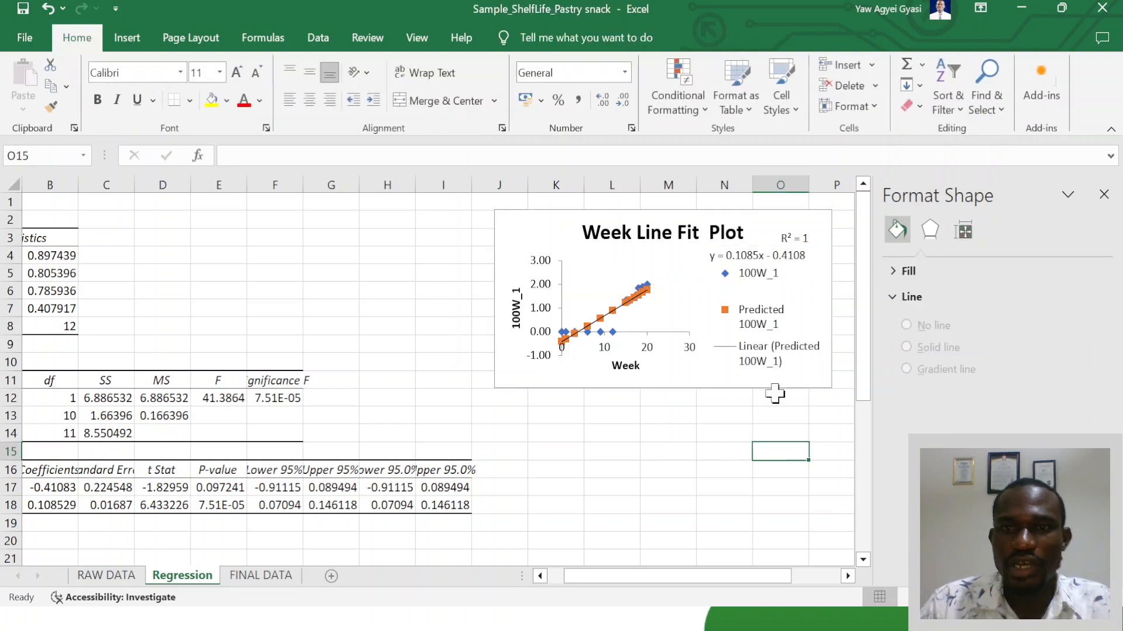
drag(766, 255, 742, 408)
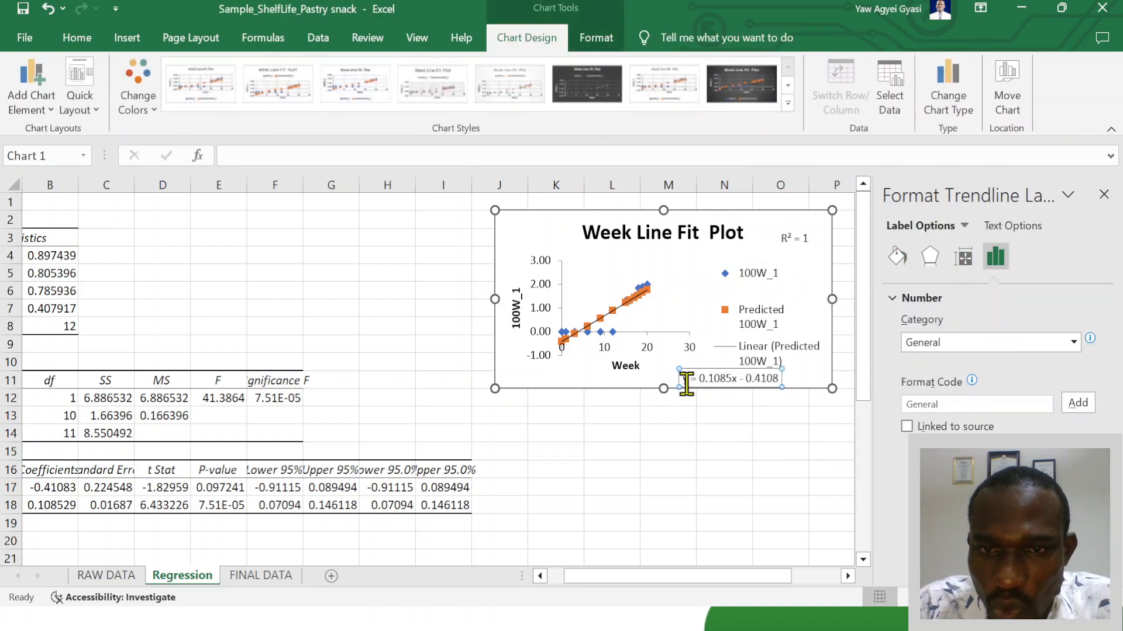
- Examine the trendline equation's parts: y, the slope with its x variable, and the constant
click(686, 381)
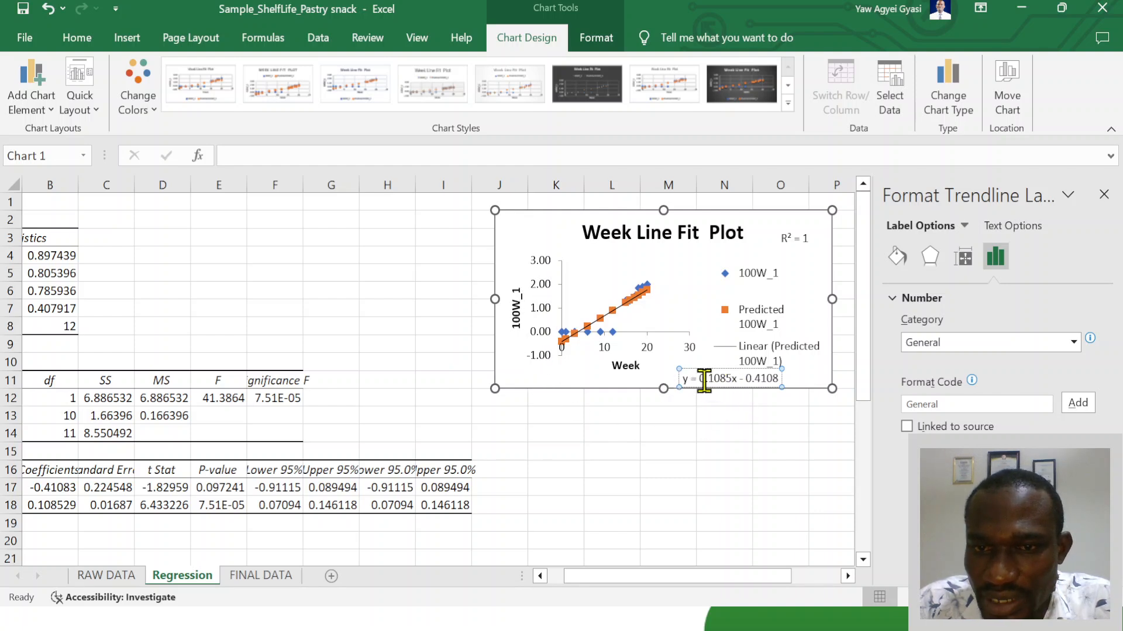
drag(702, 380, 780, 381)
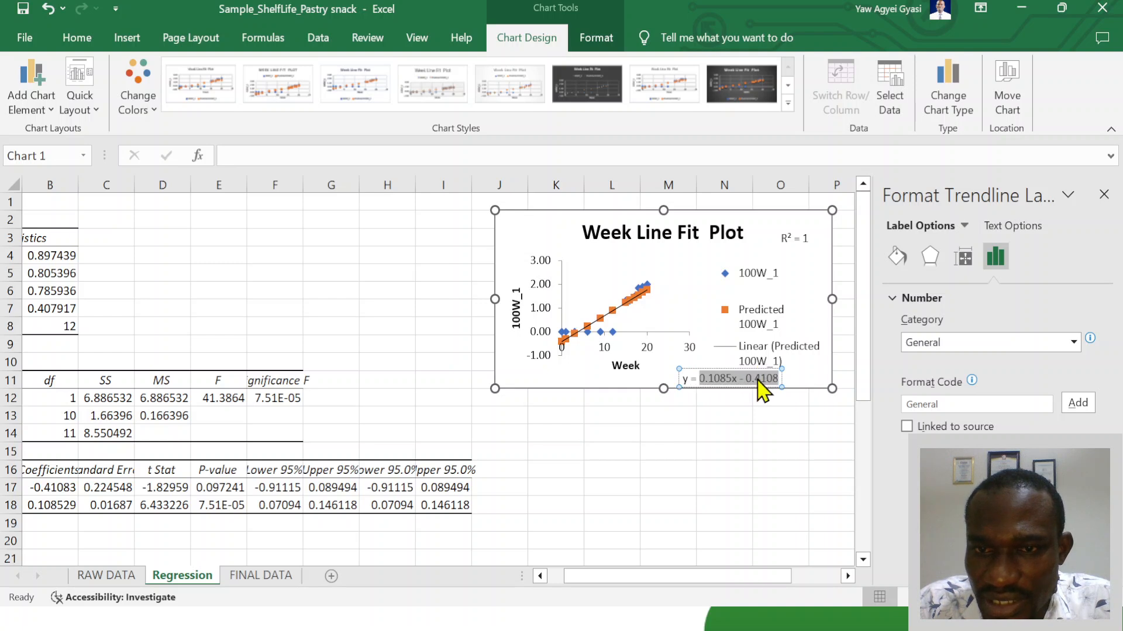
shift+click(736, 386)
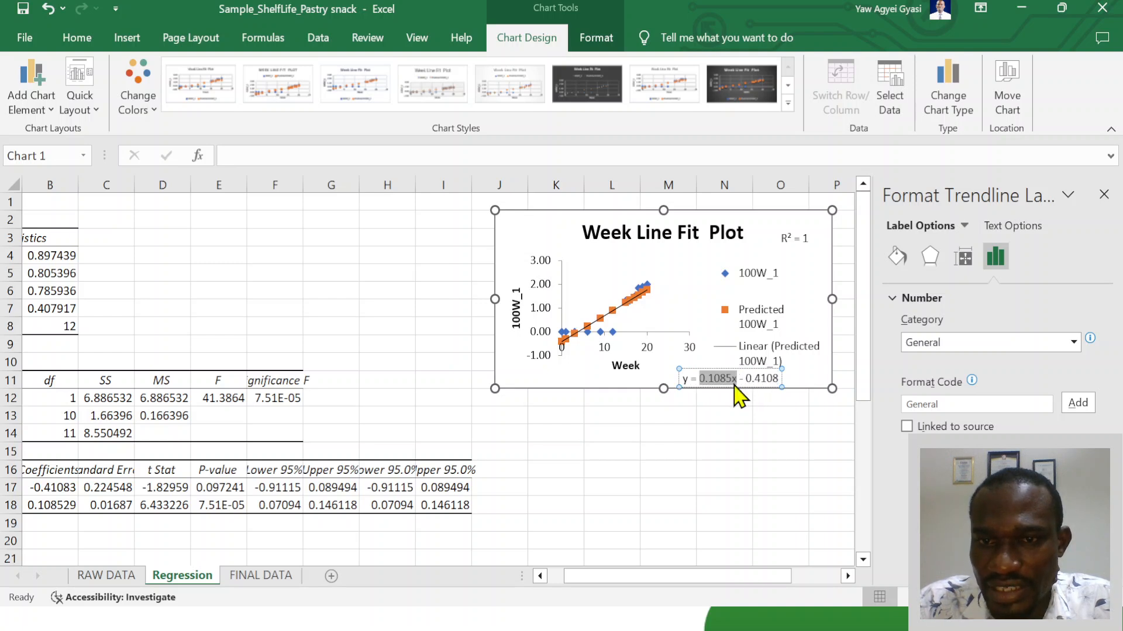
click(733, 384)
double_click(733, 384)
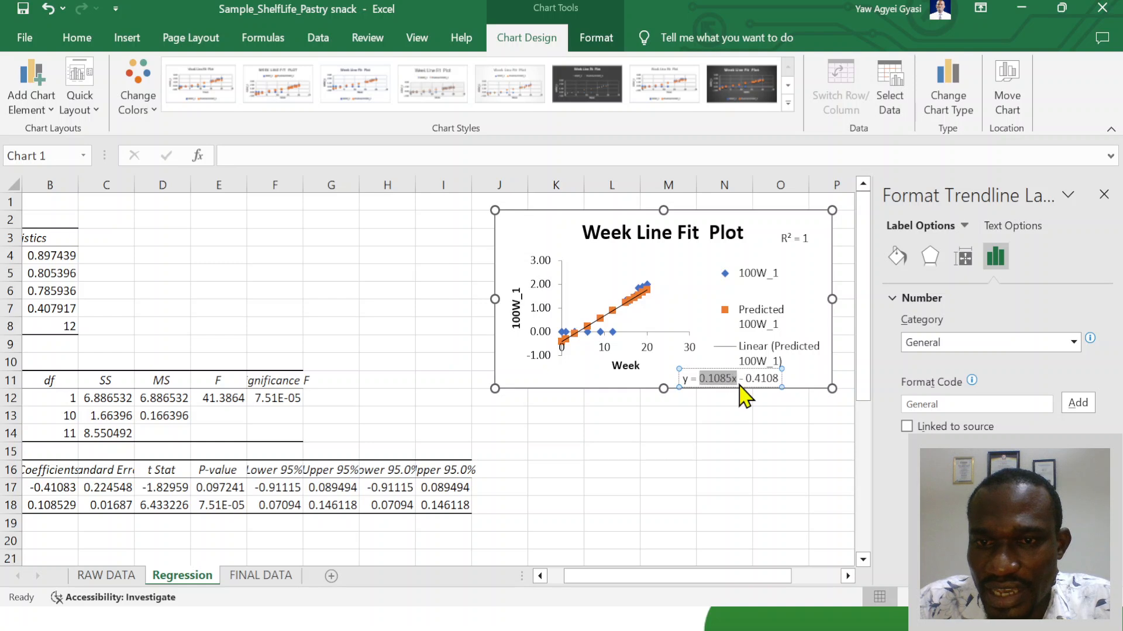
click(738, 384)
drag(739, 384, 731, 384)
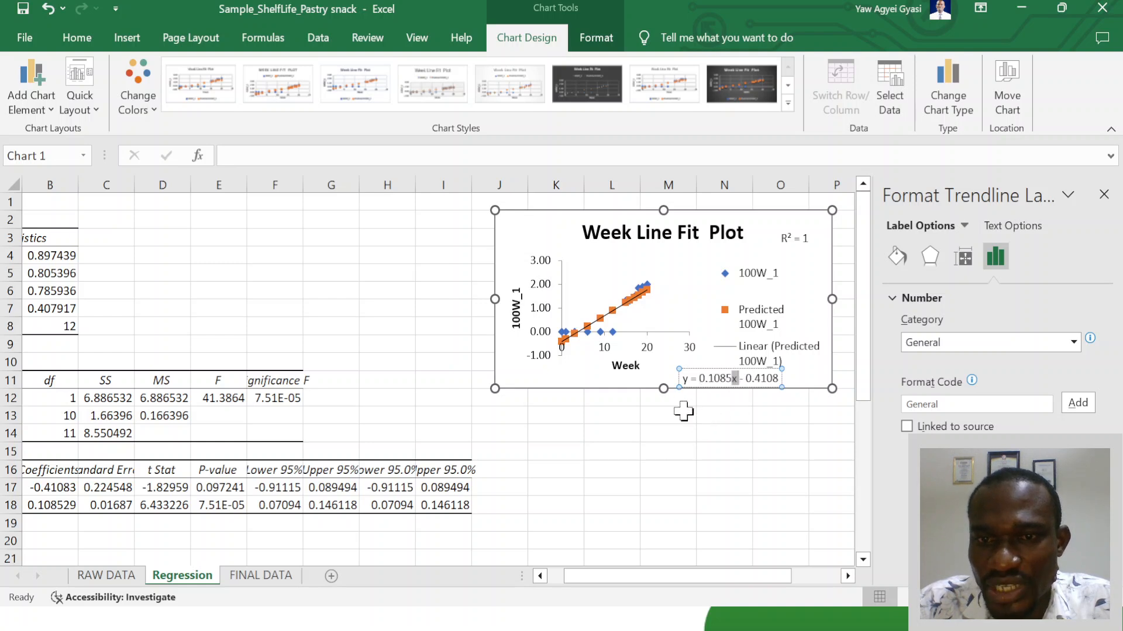
click(686, 379)
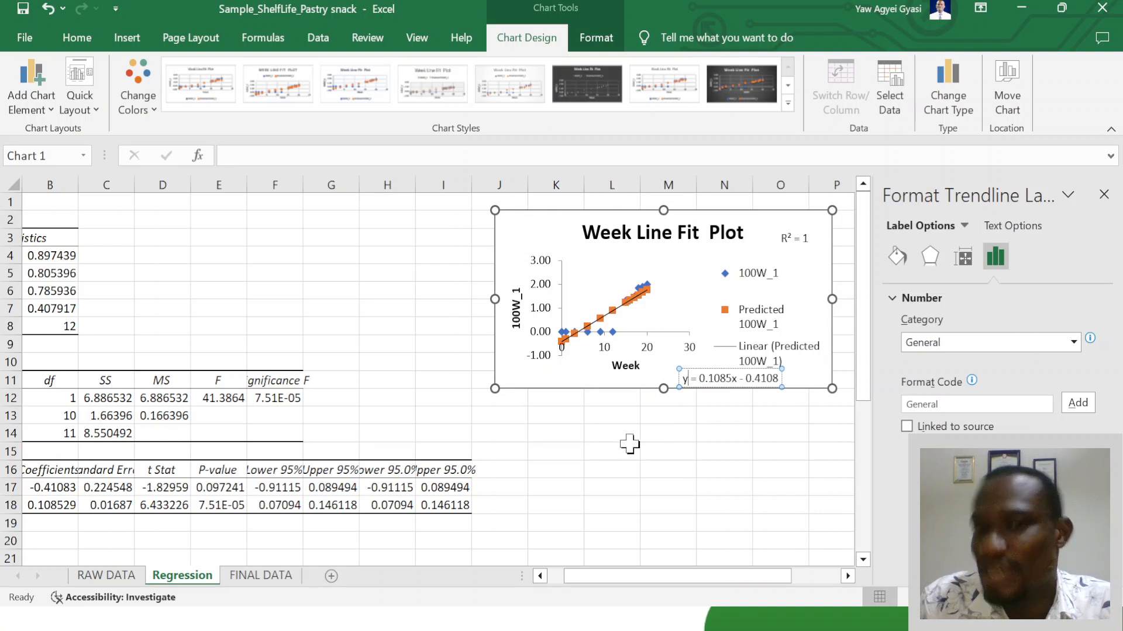
- Solve the trendline equation for x at y = 4 in cell M14 with the formula =(4+0.4108)/0.1085
click(658, 431)
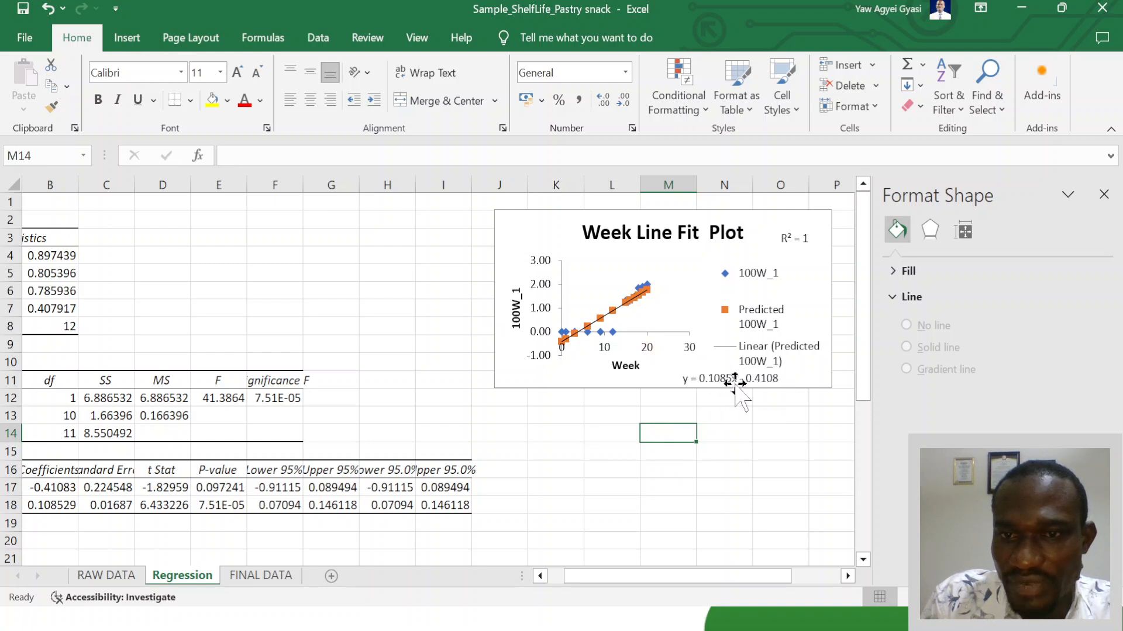
click(277, 154)
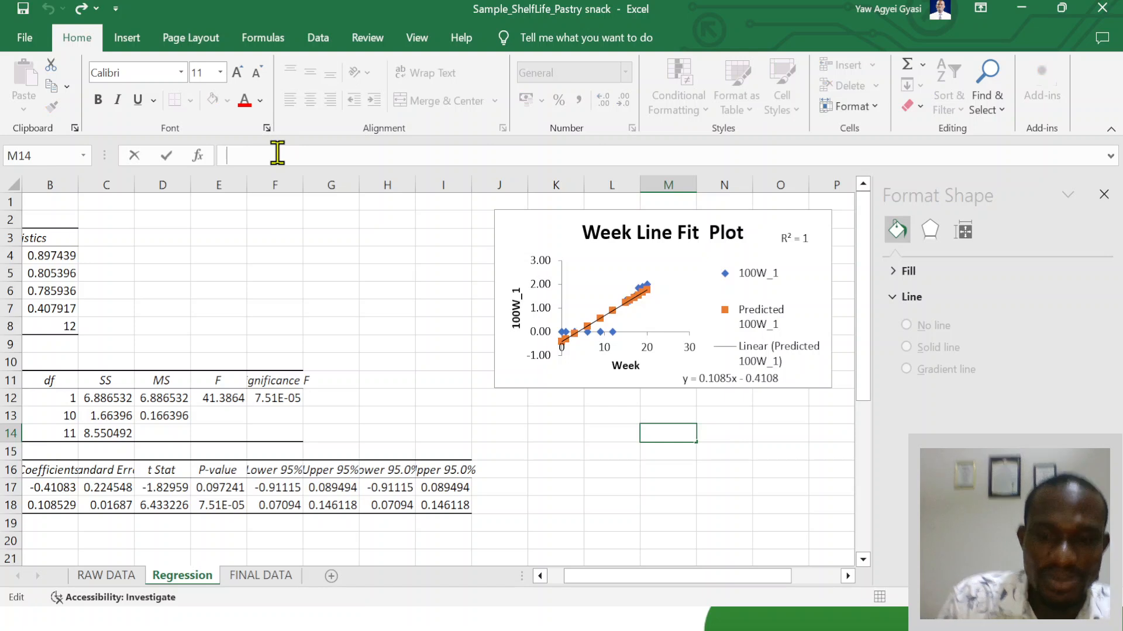
text(=()
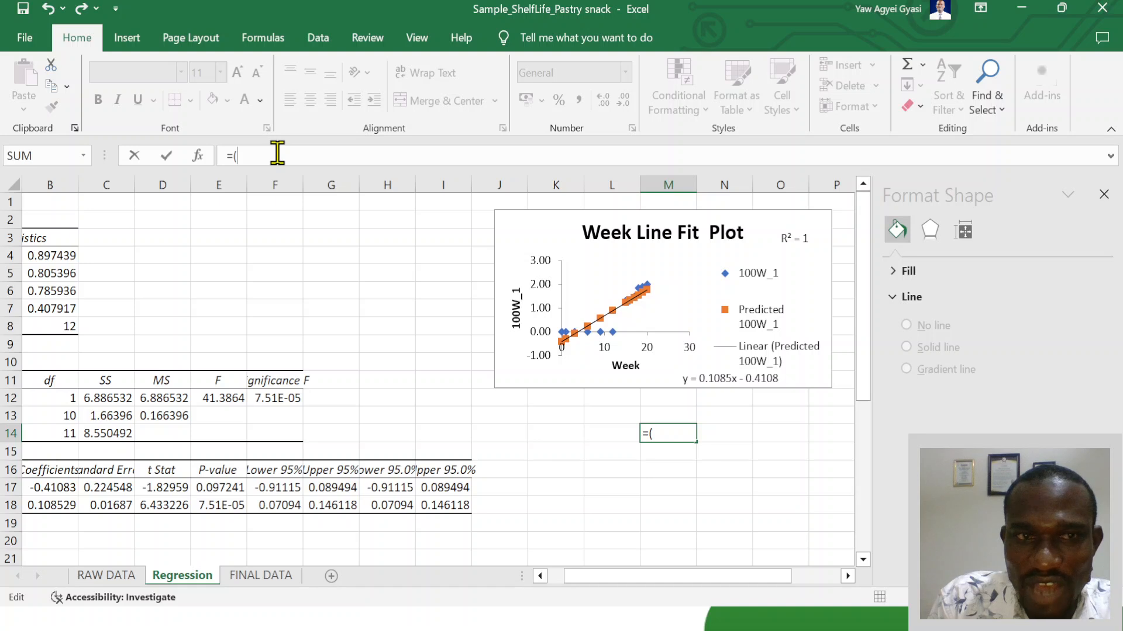
text(4)
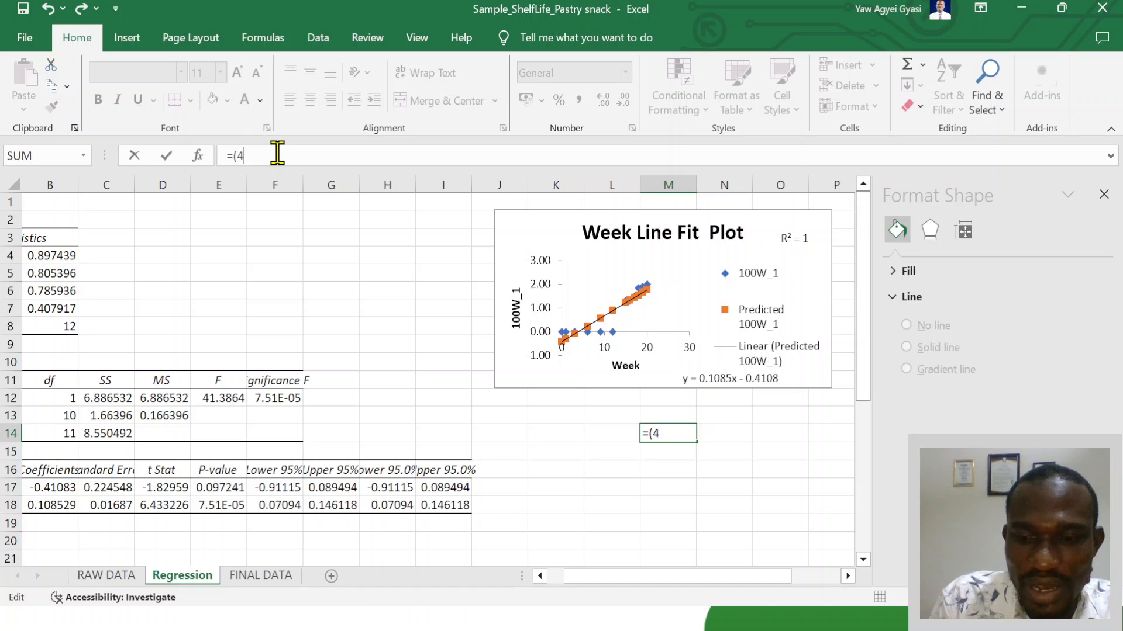
text(+)
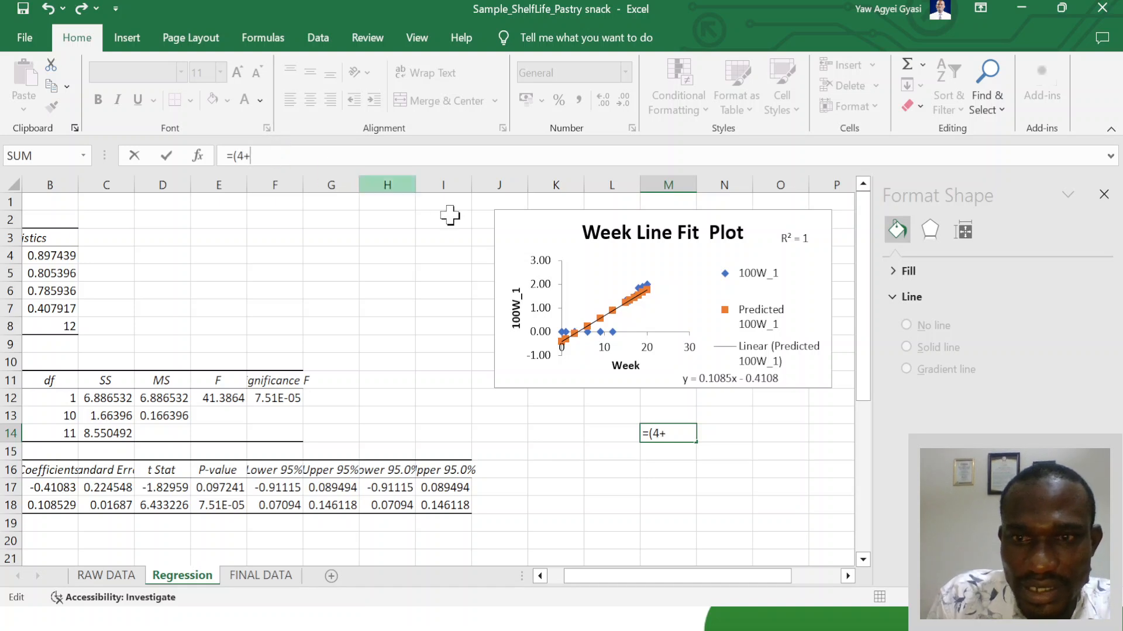
text(0.4)
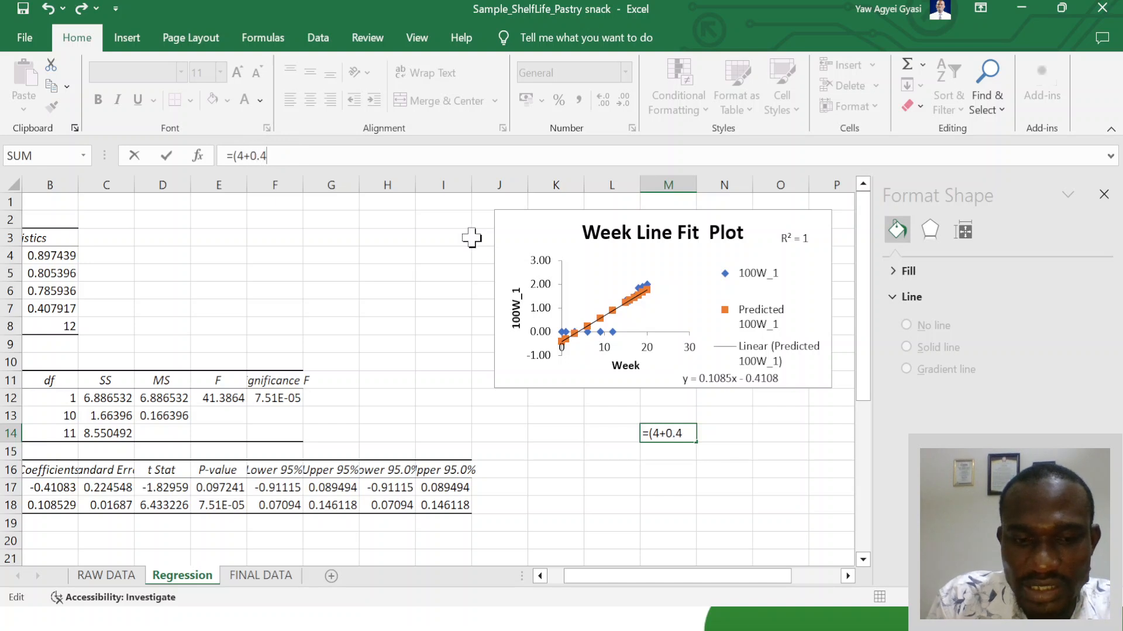
text(108)
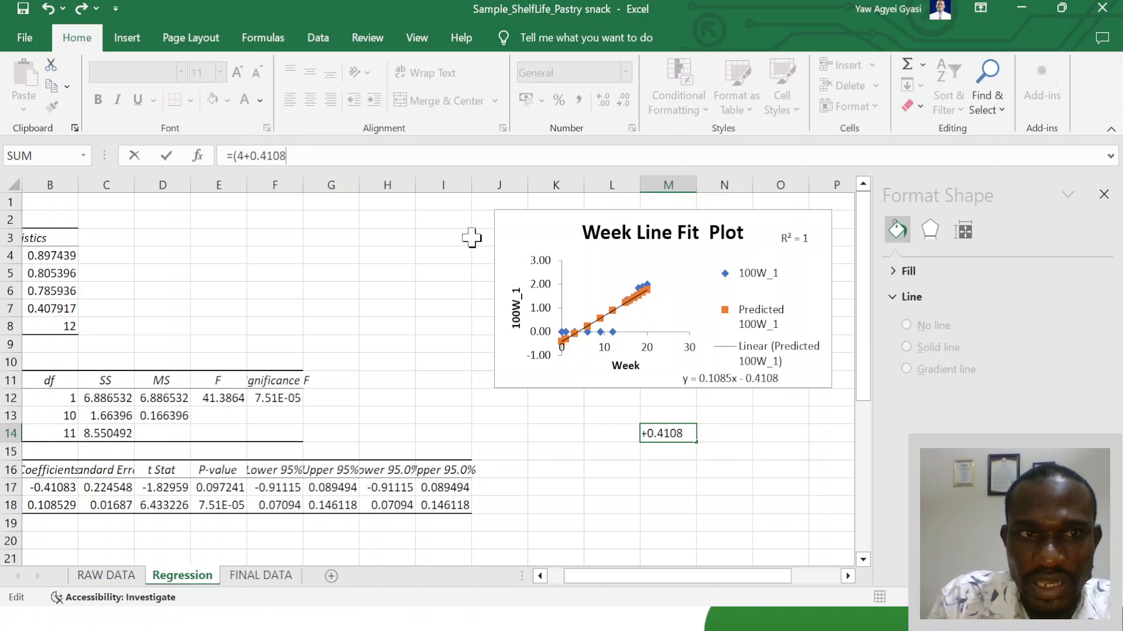
text()/)
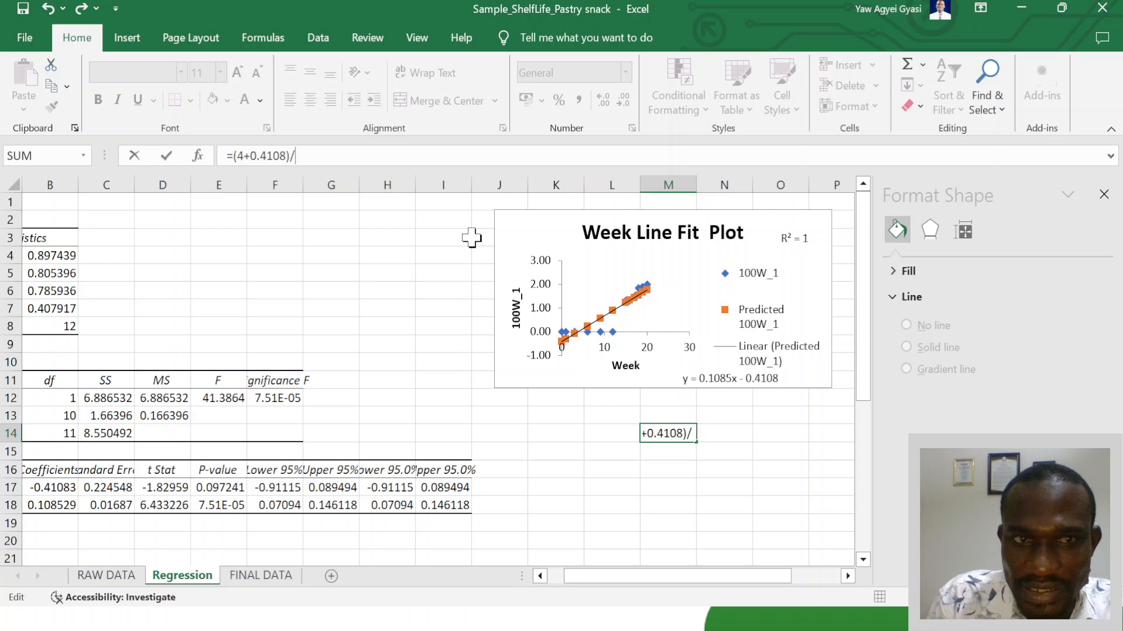
text(0)
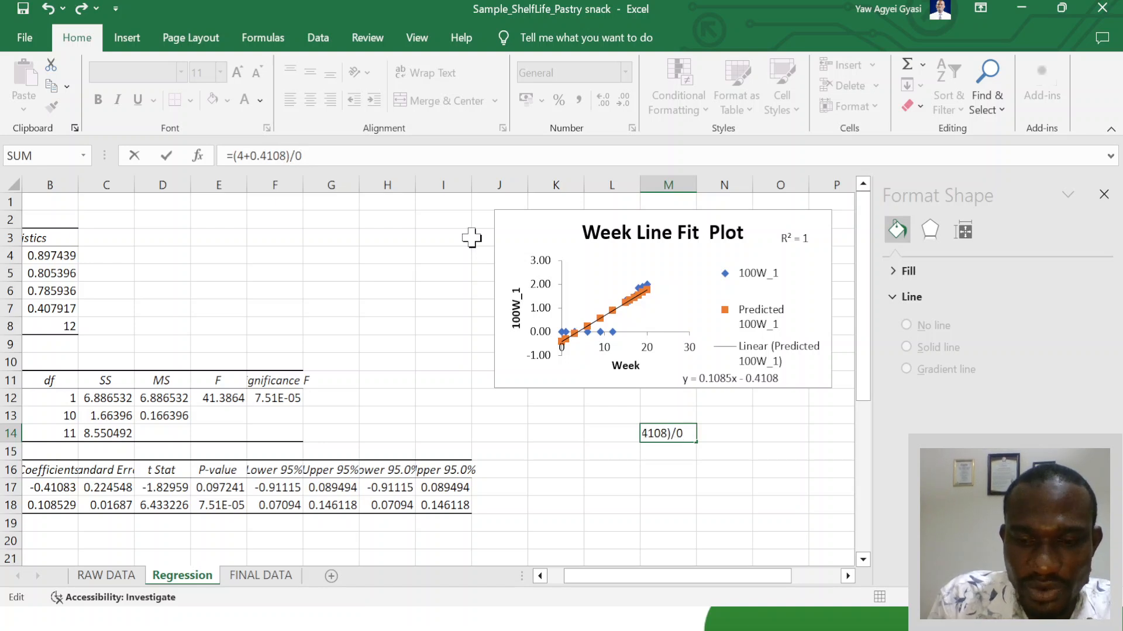
text(.1085)
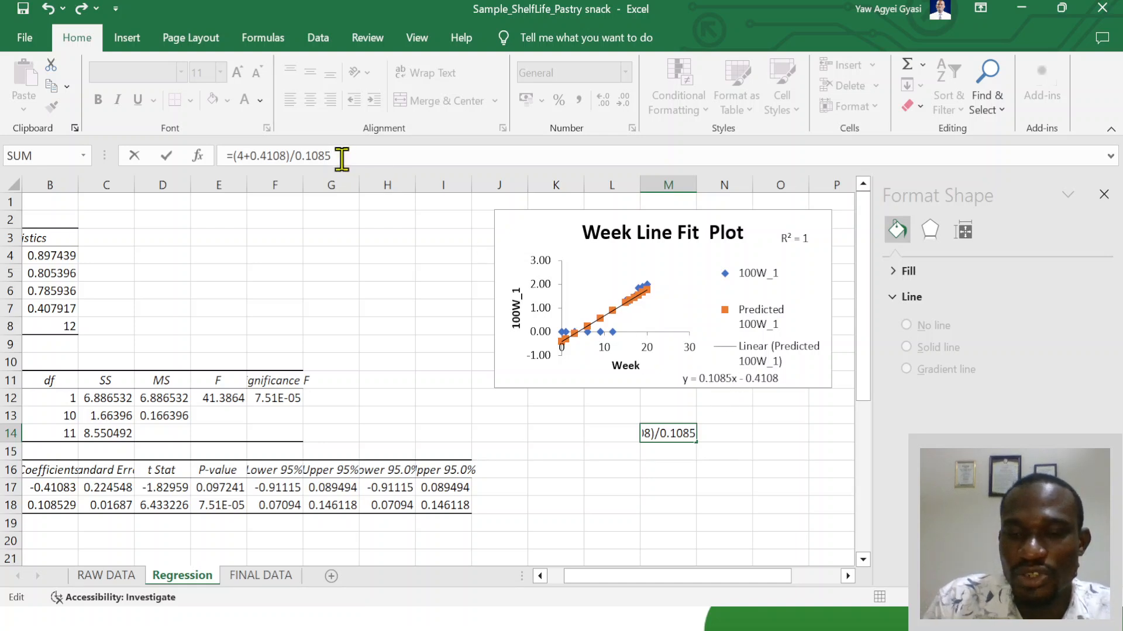
key(Return)
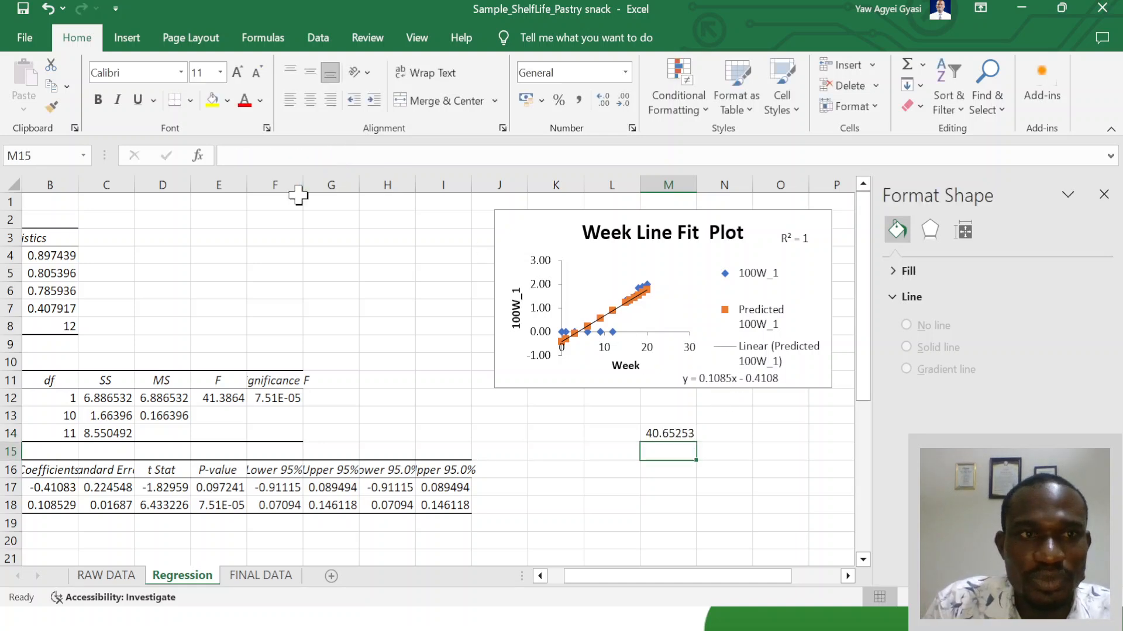
- Label the calculated value in cell L14 with the text "Predicted shelf life"
click(675, 435)
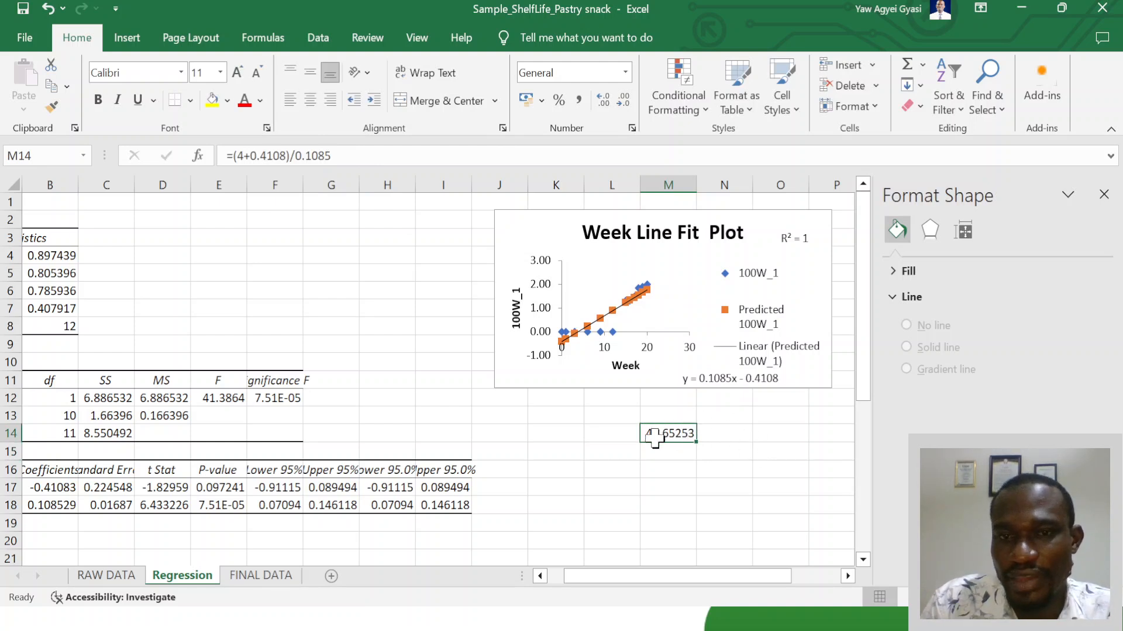
click(610, 435)
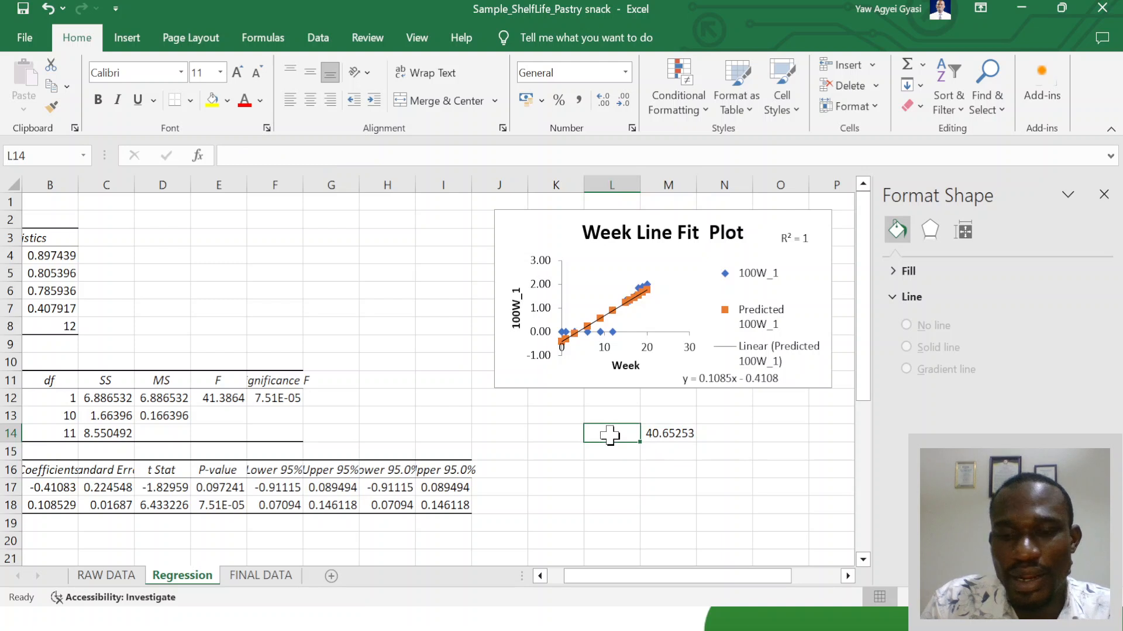
text(Pred)
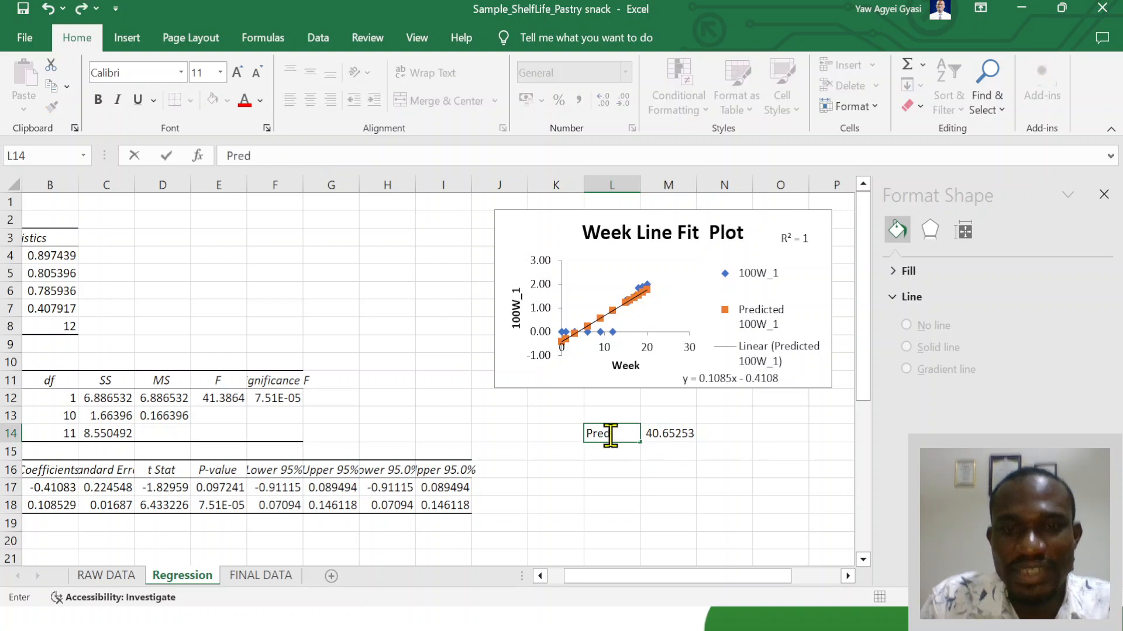
text(icted)
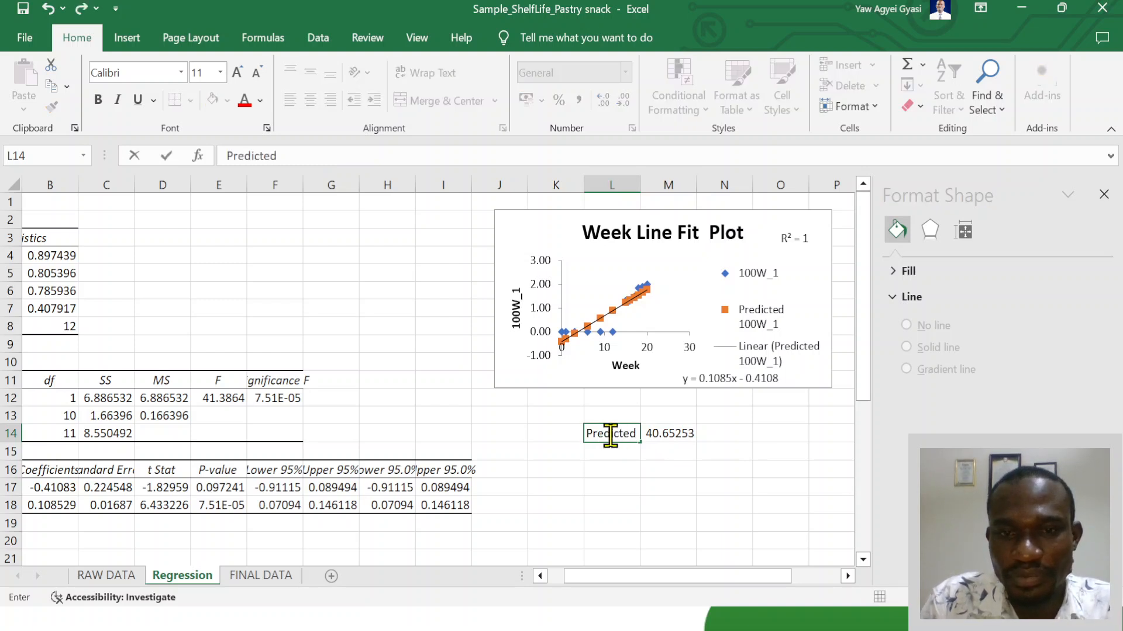
text( shelf life)
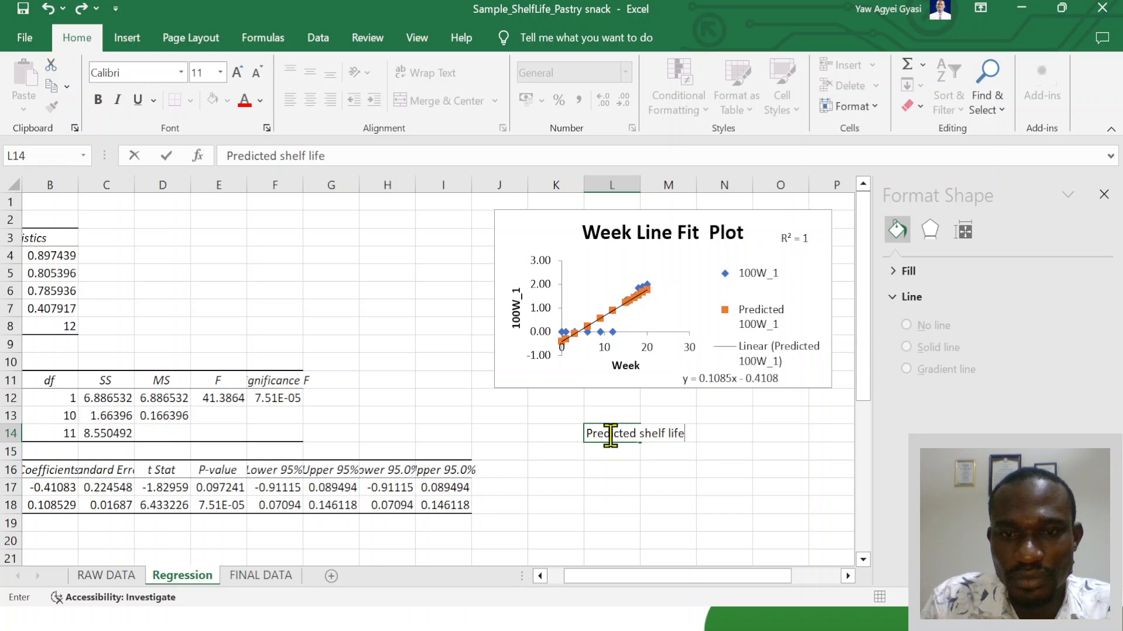
click(643, 454)
- Move the shelf-life formula from M14 to N14 and make its result bold
click(667, 434)
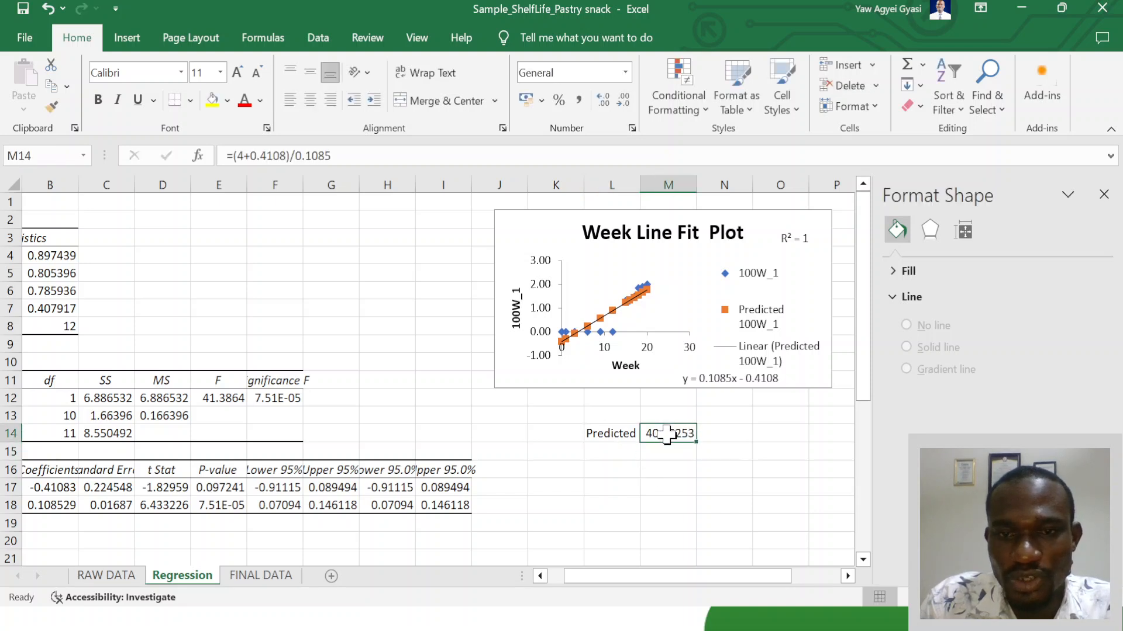
drag(698, 434, 743, 434)
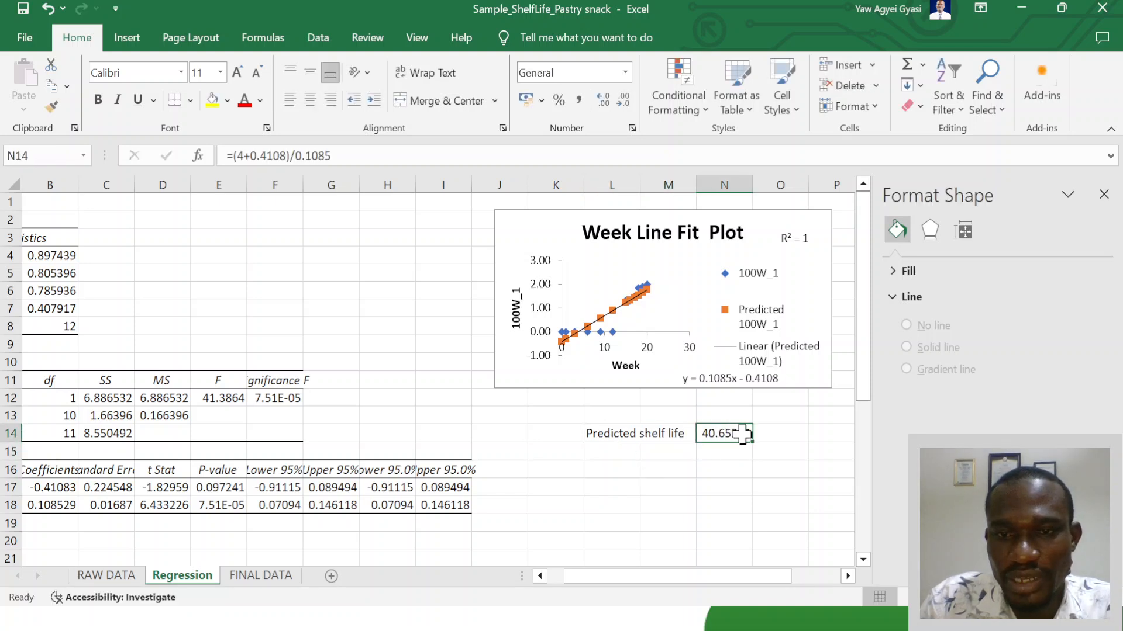
key(ctrl+b)
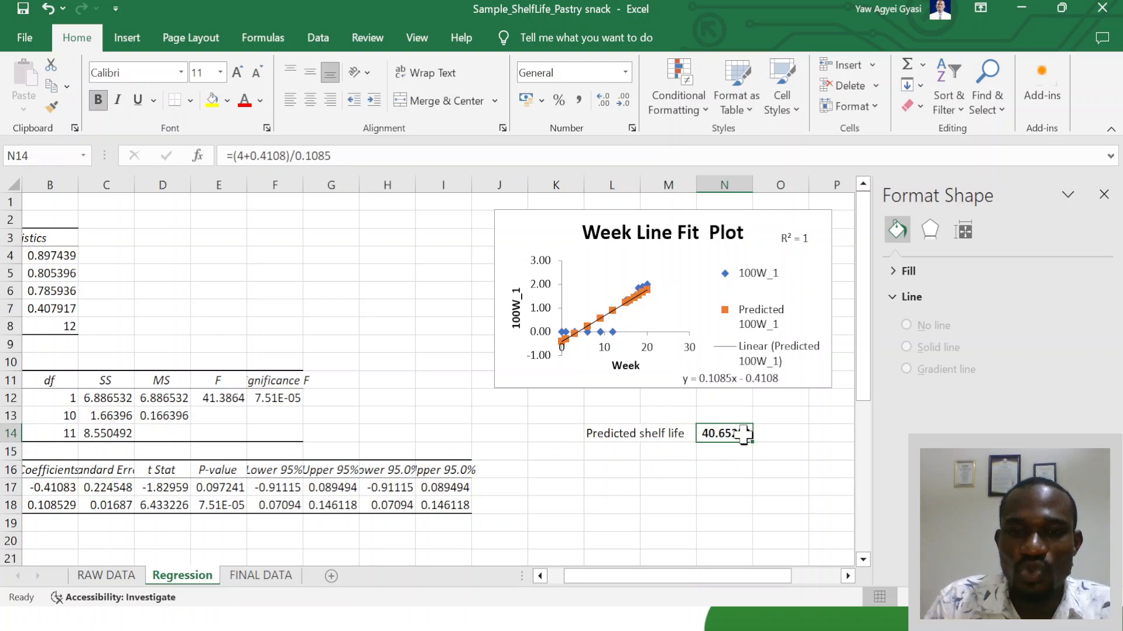
click(656, 484)
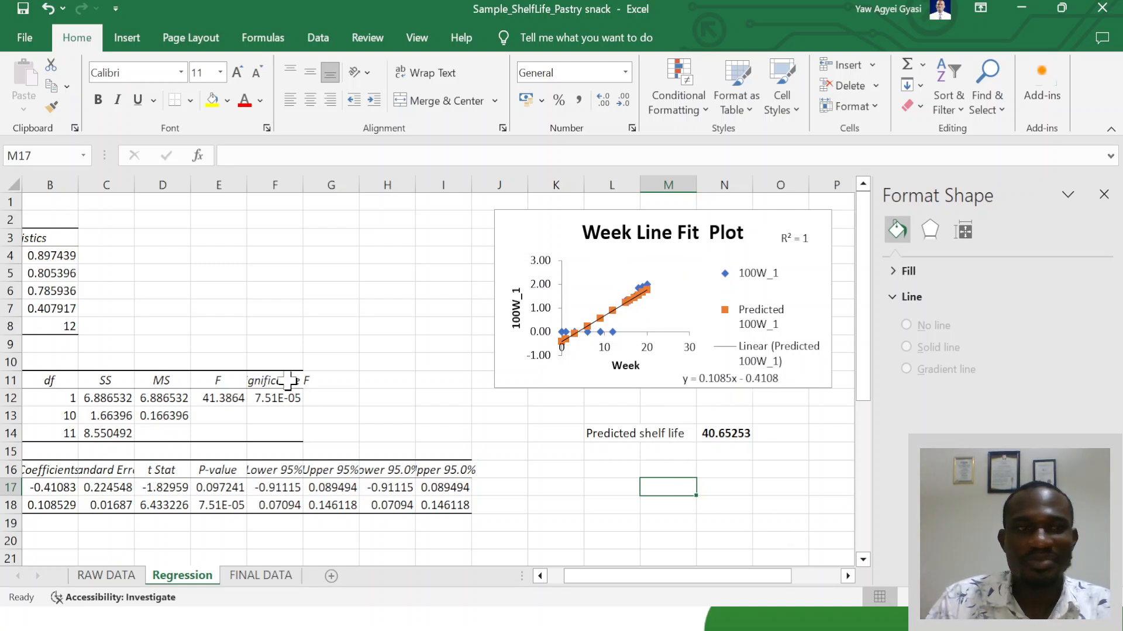
- Clear the shelf-life label and calculated value from the range L13:N14
drag(605, 417, 737, 435)
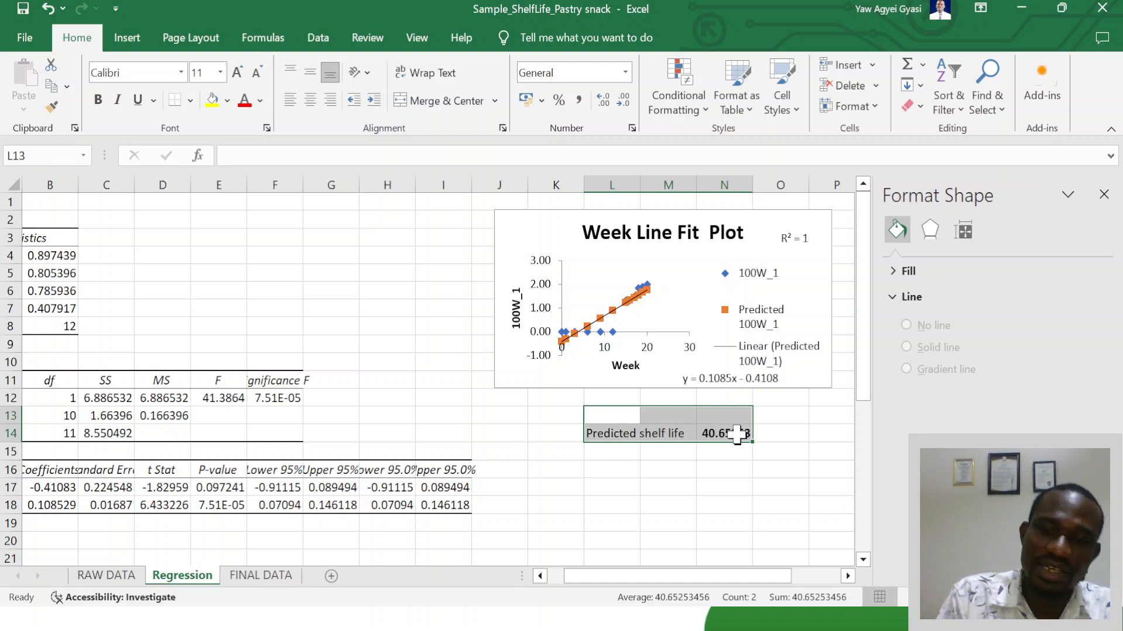
key(Delete)
scroll(288, 429, left, 3)
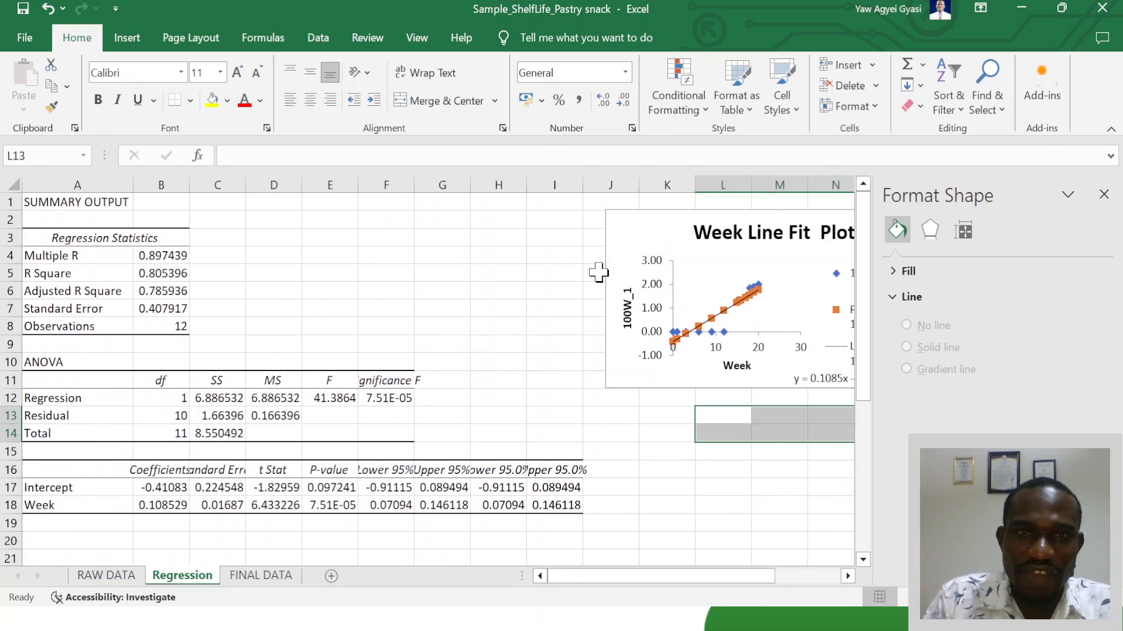
- Return to the FINAL DATA sheet with the Week and 100W_1 columns and display the data analysis commands
click(263, 579)
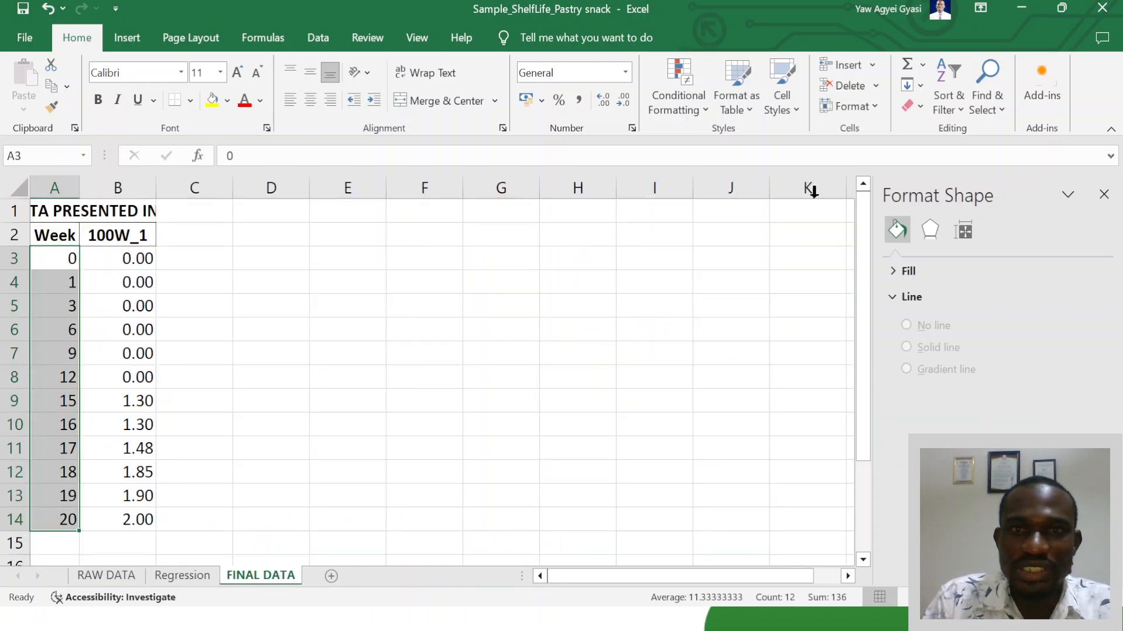
click(318, 38)
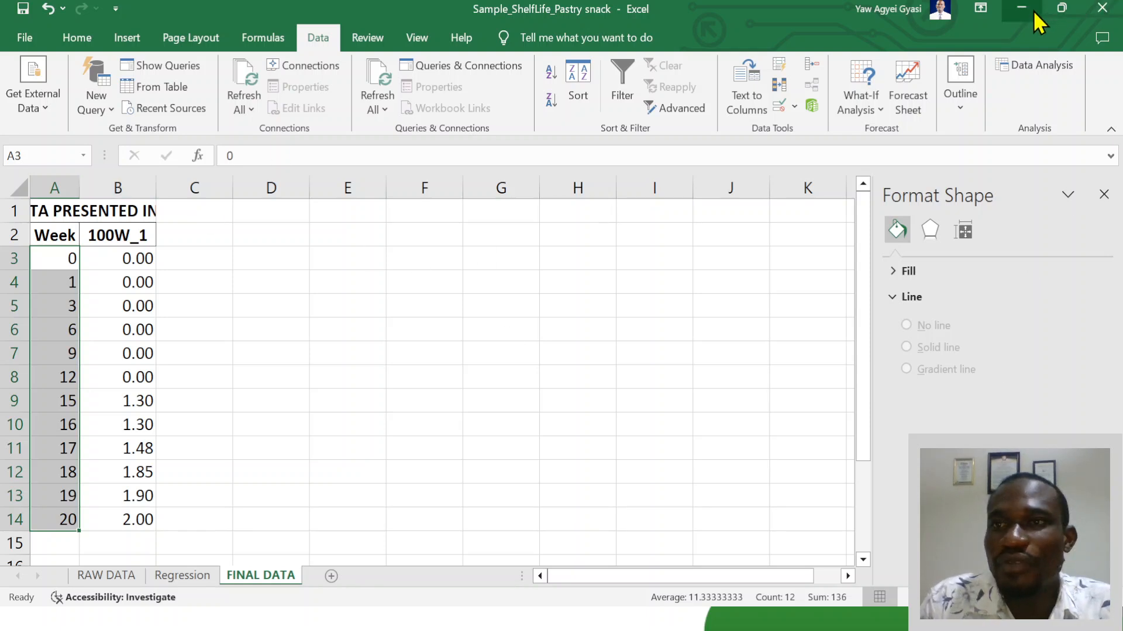
click(618, 606)
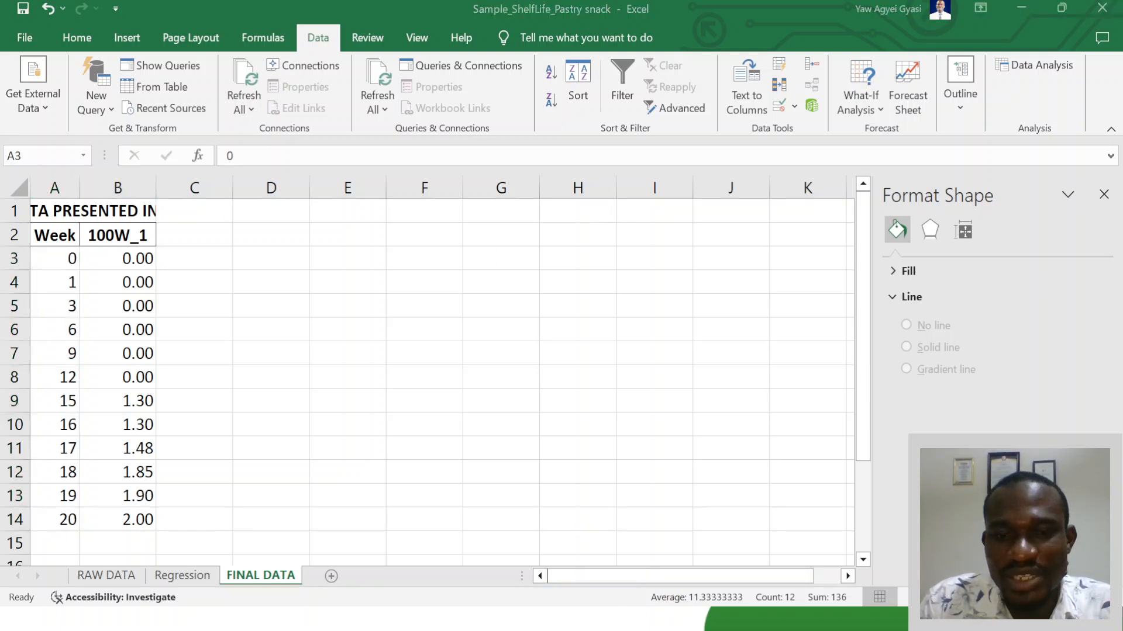